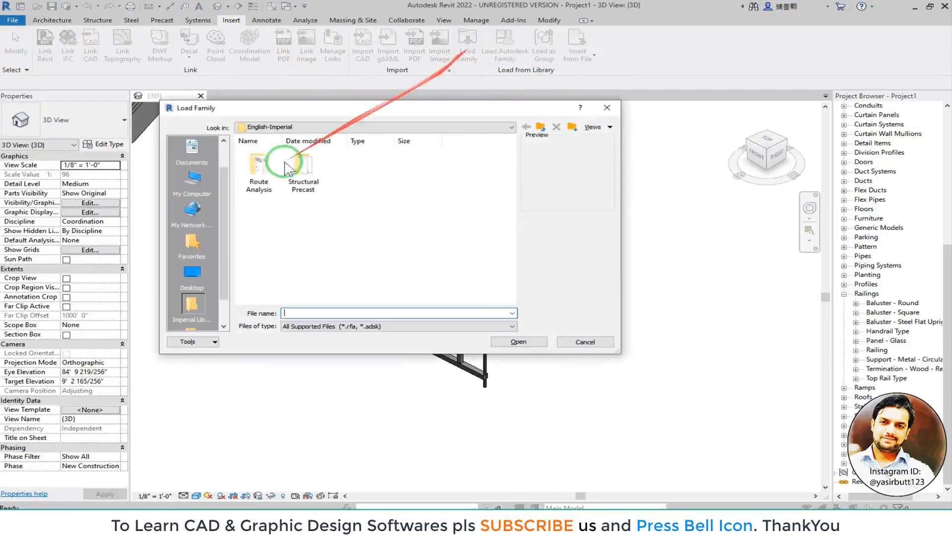
Browse to the Autodesk folder inside ProgramData on the C: drive for loading a family
left_click(191, 192)
double_click(260, 281)
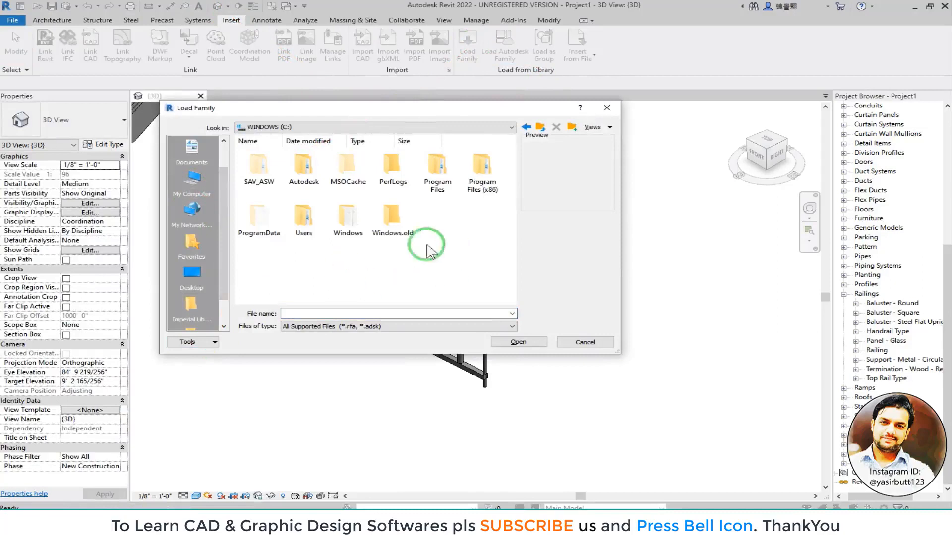
left_click(250, 232)
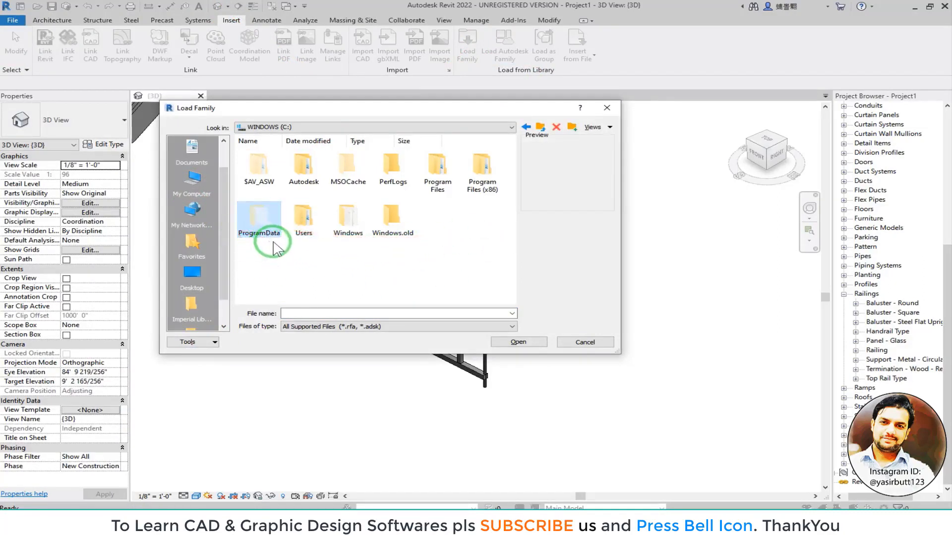
double_click(259, 219)
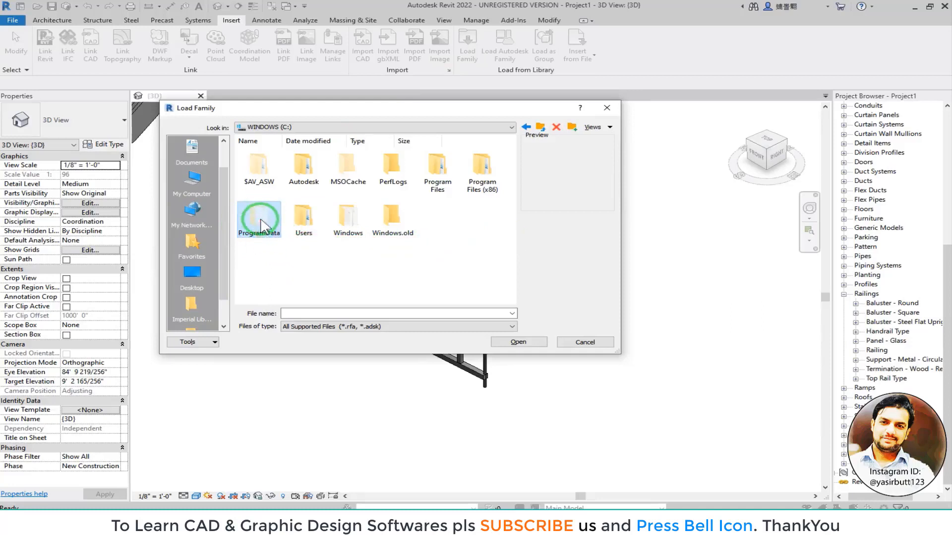
double_click(358, 187)
left_click(356, 179)
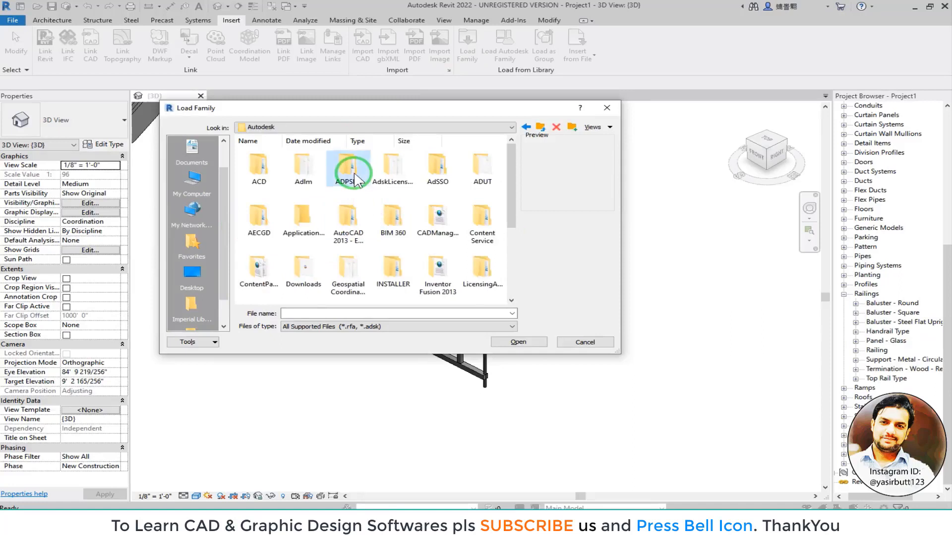
Examine the Revit Server and RVT version folders inside the Autodesk folder to compare the available releases
scroll(356, 180, "down", 3)
left_click(350, 182)
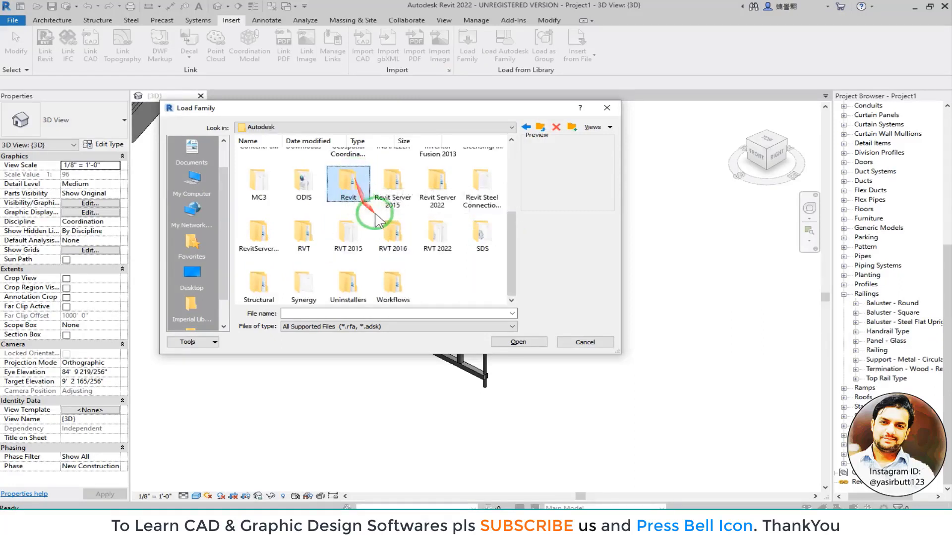
left_click(411, 204)
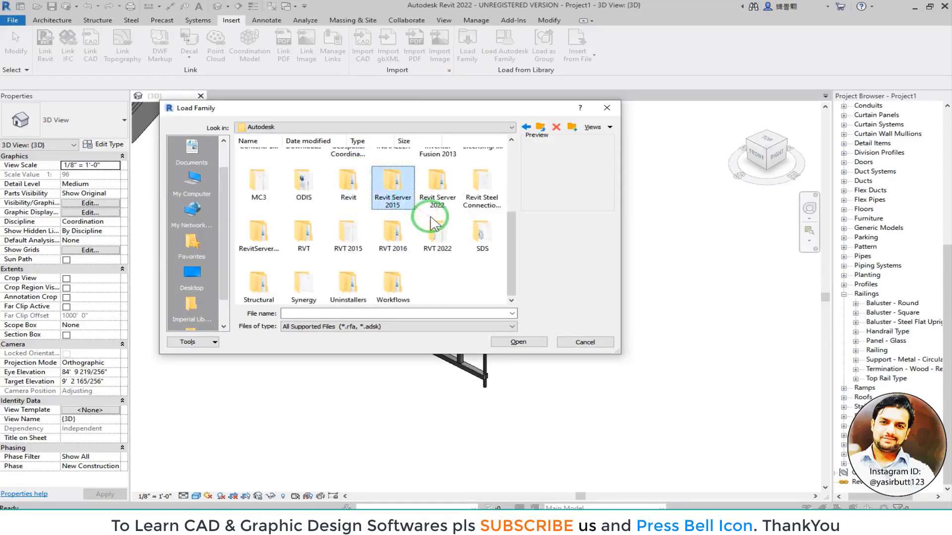
left_click(440, 210)
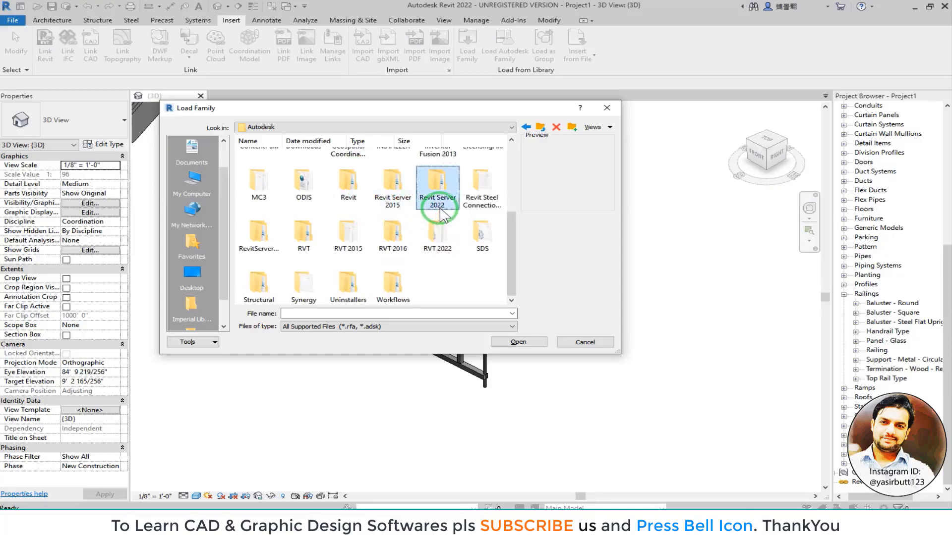
left_click(391, 198)
left_click(436, 202)
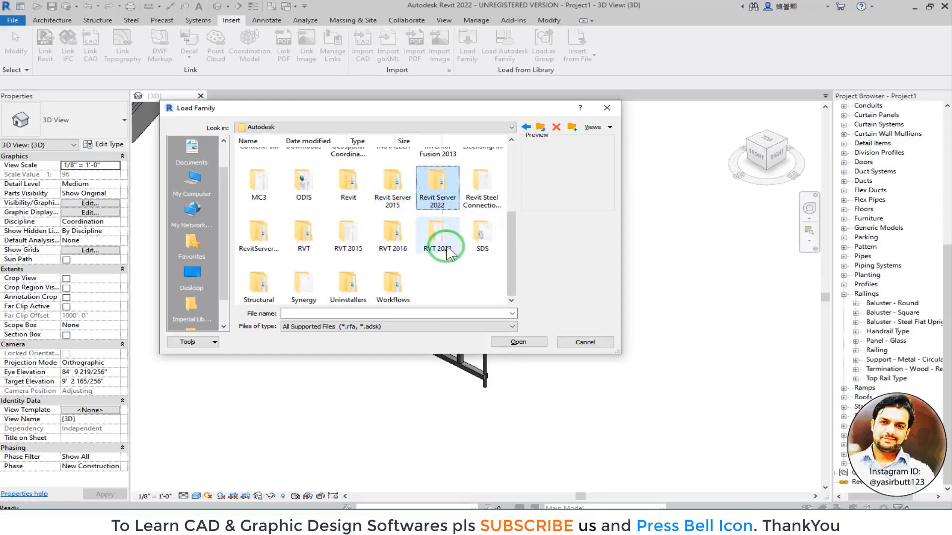
left_click(391, 196)
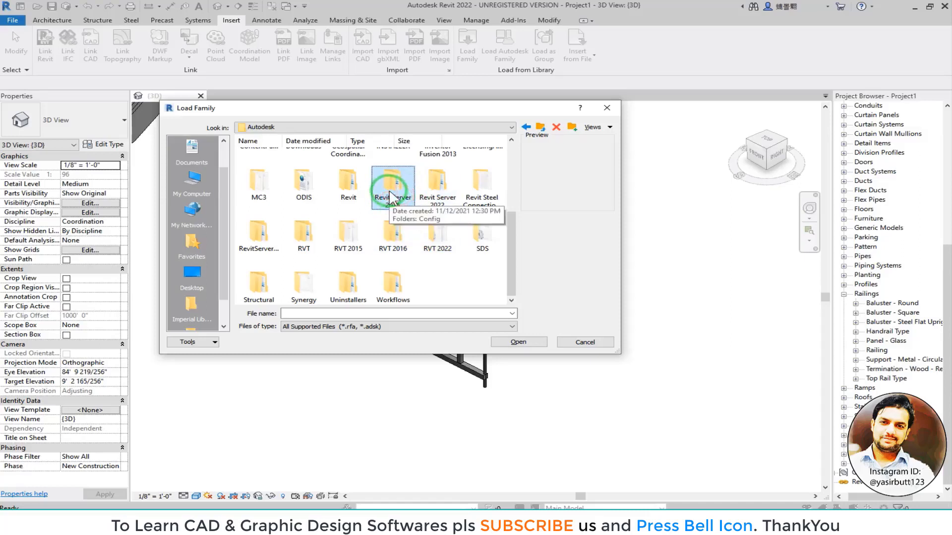
left_click(356, 245)
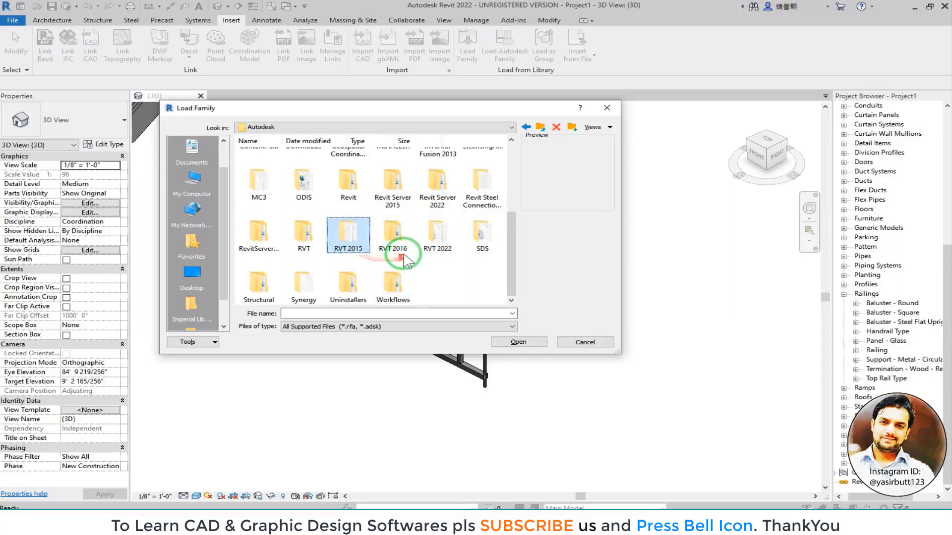
left_click(454, 261)
left_click_drag(449, 234, 358, 236)
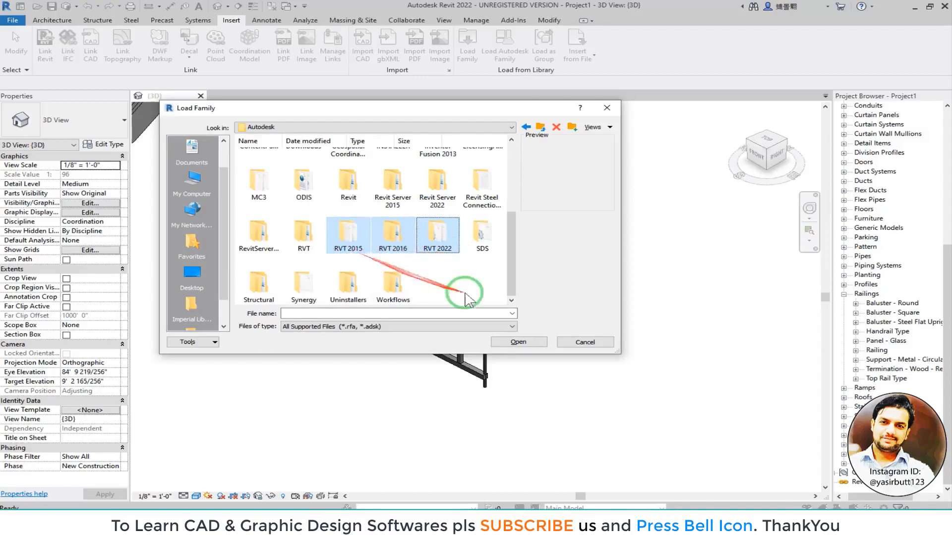
Open the US Imperial family library in the Libraries folder of RVT 2015
double_click(355, 248)
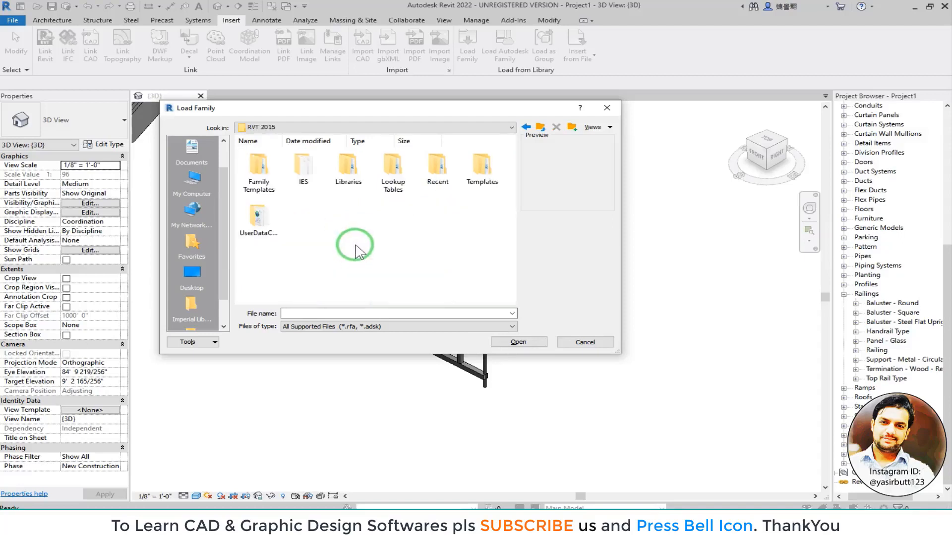
double_click(347, 185)
left_click(258, 176)
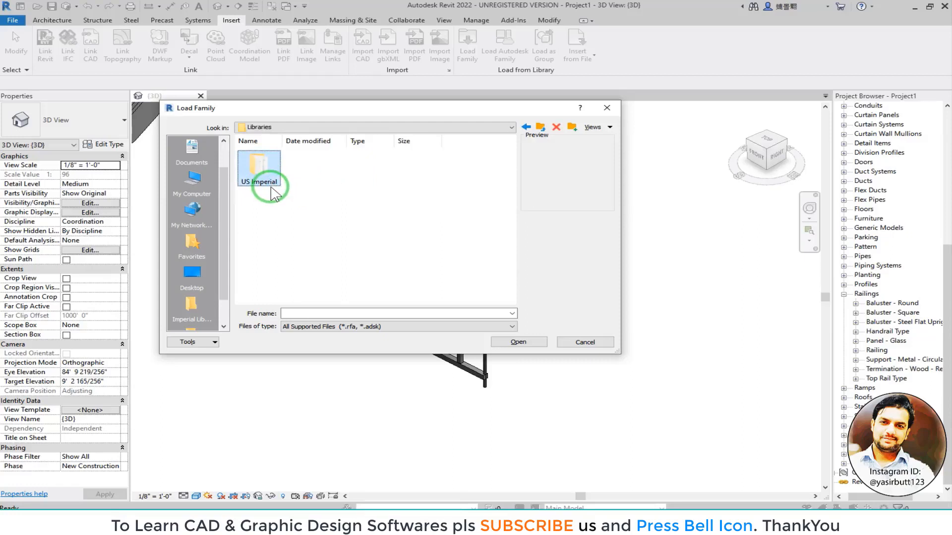
double_click(263, 174)
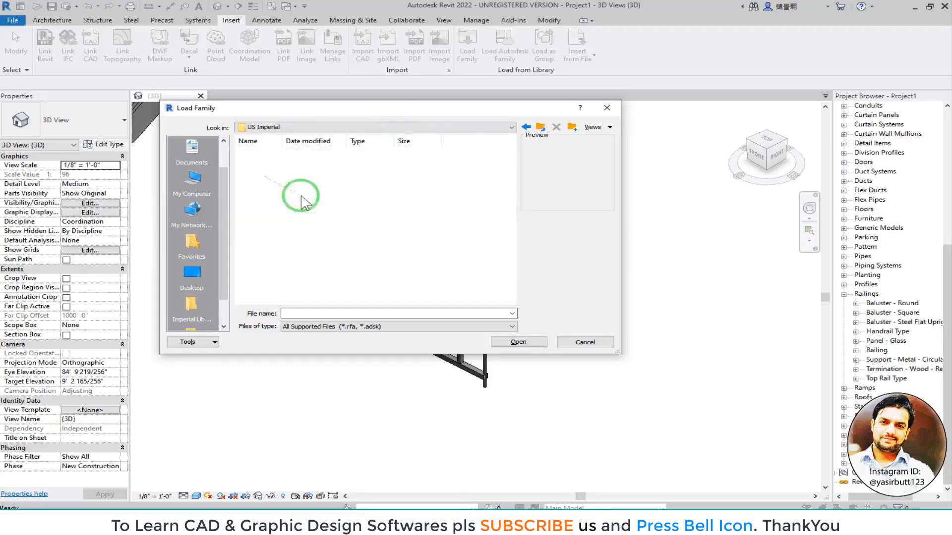
left_click(388, 233)
Open the Balusters folder within the Railings category of the US Imperial library
mouse_move(511, 159)
left_mouse_down()
mouse_move(510, 297)
mouse_move(515, 174)
left_mouse_up()
left_click(485, 197)
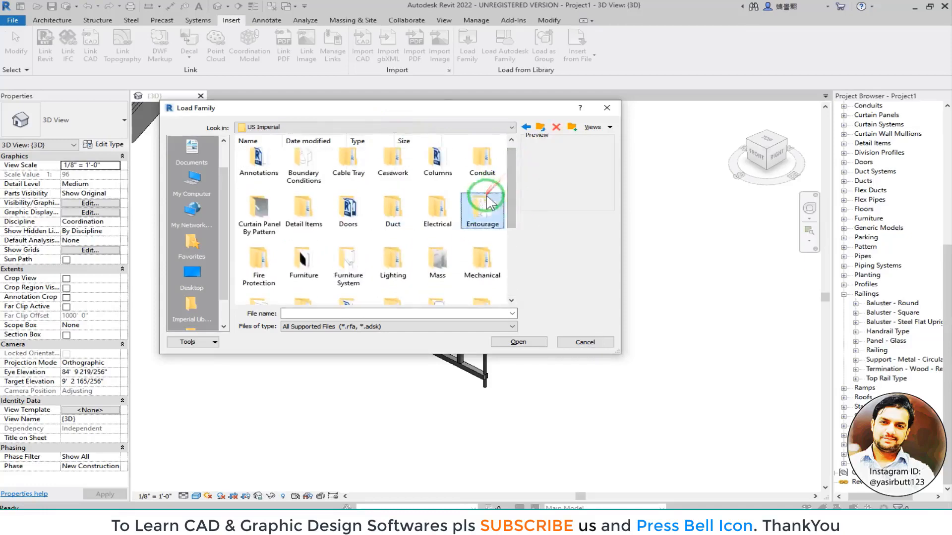
key("r")
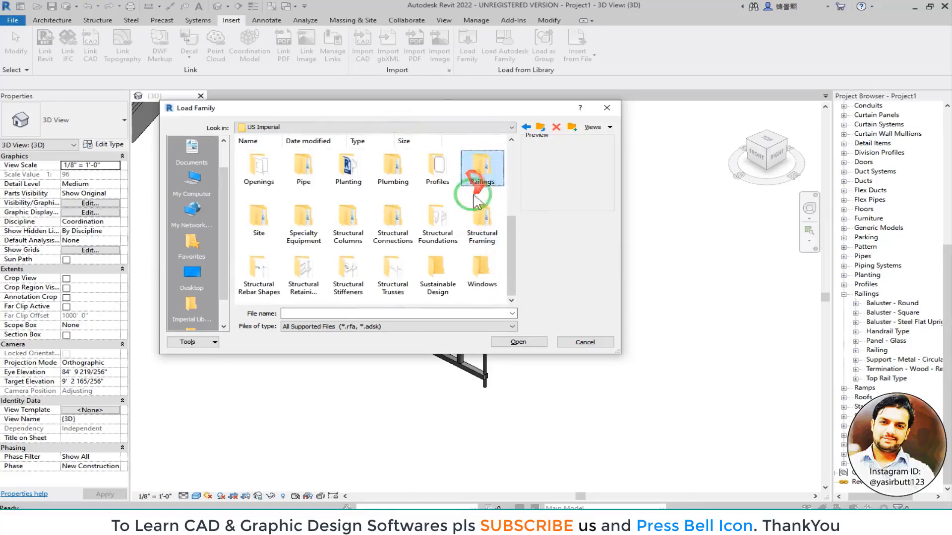
left_click(478, 184)
double_click(479, 184)
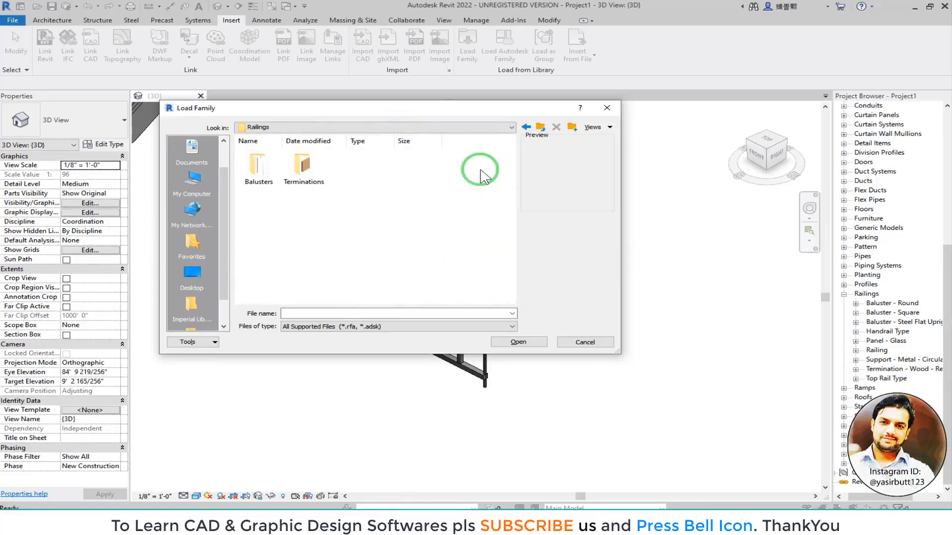
double_click(256, 175)
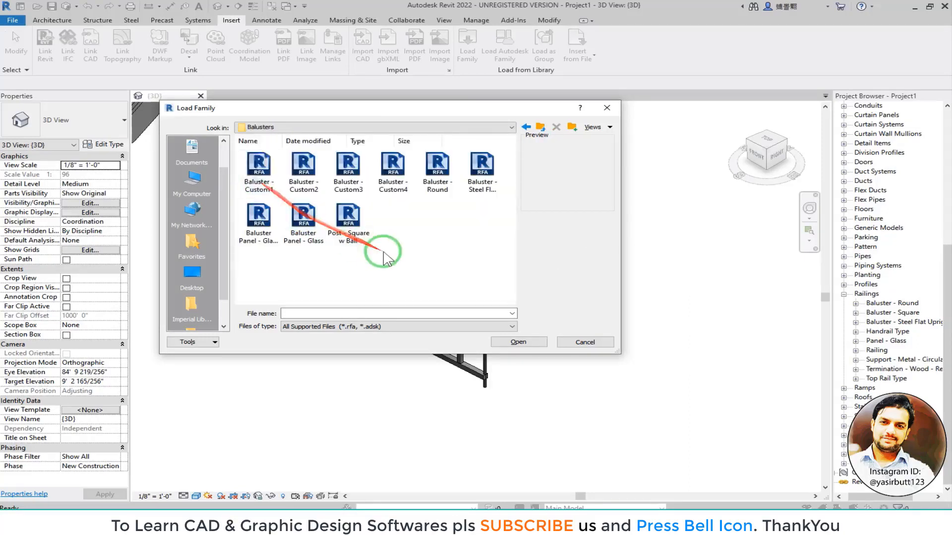
Preview the families in the Balusters folder, including the custom, round, steel flat upright and square post designs
left_click_drag(453, 217, 250, 143)
left_click(402, 217)
left_click_drag(454, 233, 238, 144)
left_click(408, 218)
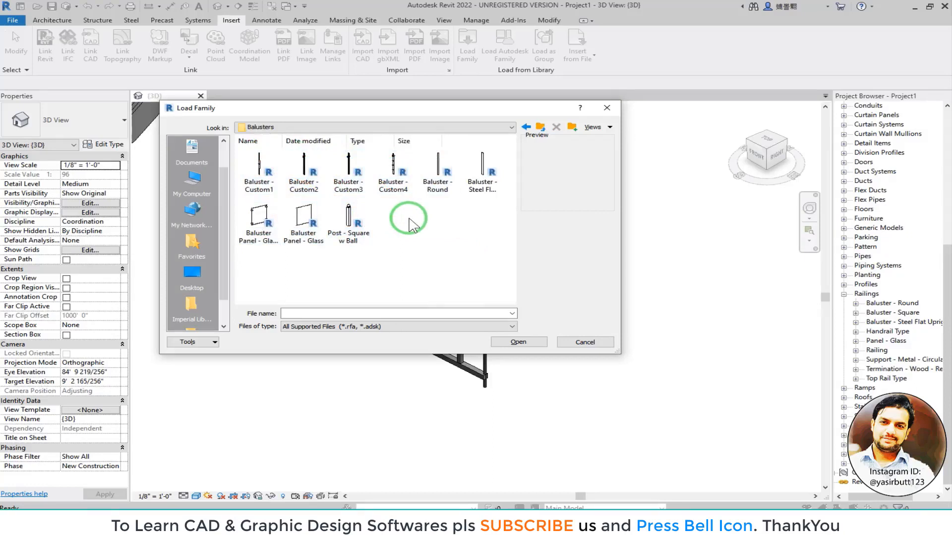
left_click(258, 171)
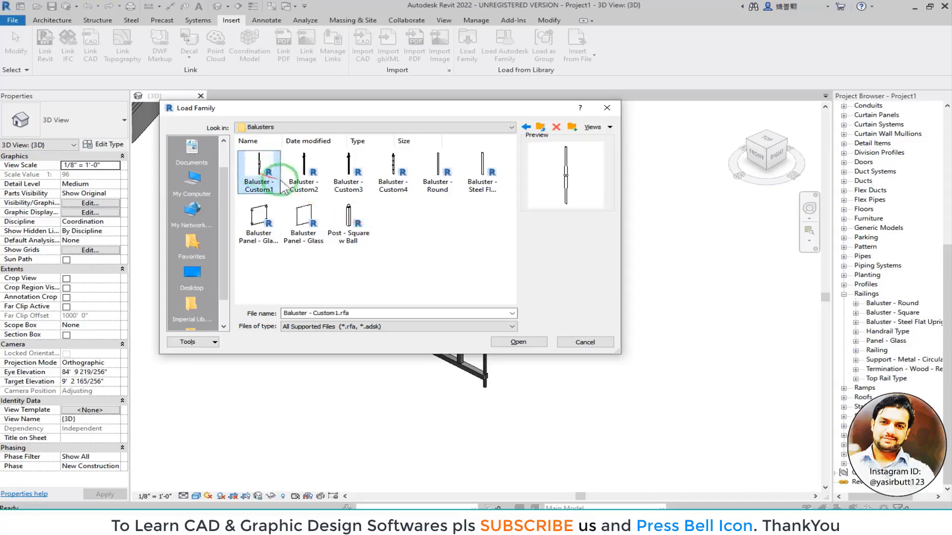
left_click(310, 179)
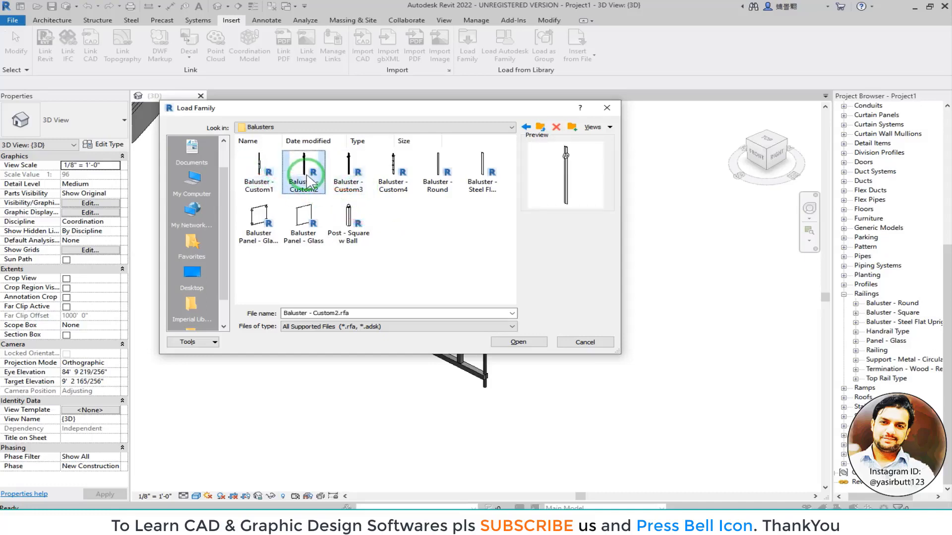
left_click(342, 188)
left_click(394, 184)
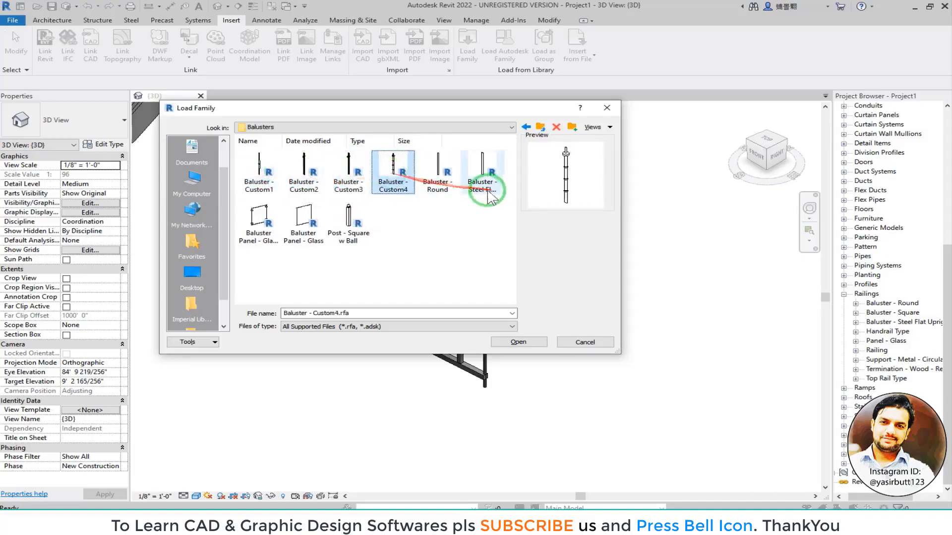
left_click(300, 183)
left_click(443, 169)
left_click(478, 174)
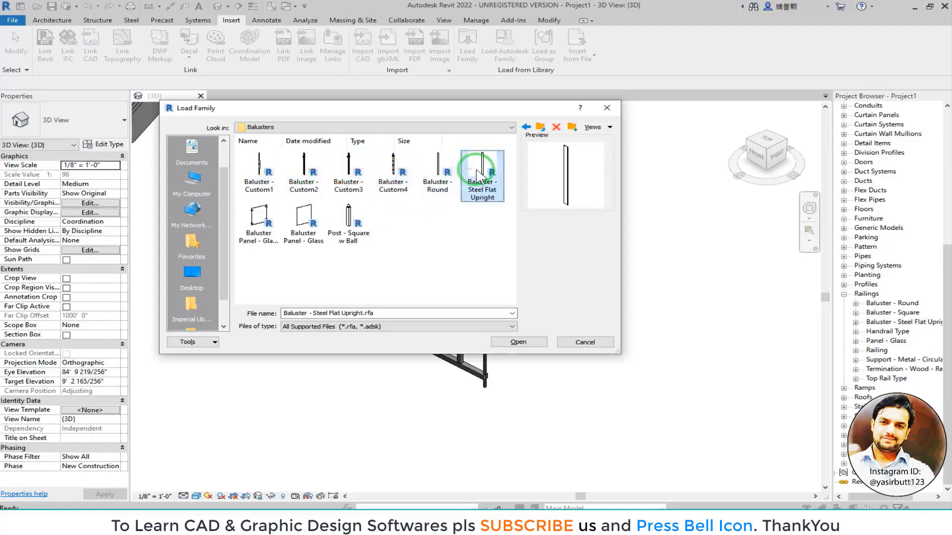
left_click(348, 216)
left_click(306, 169)
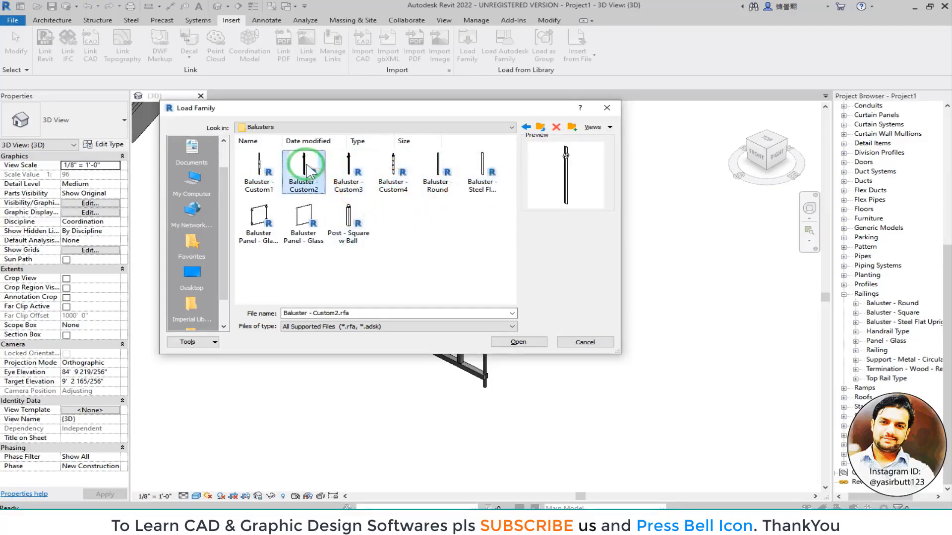
Load the Baluster - Custom4 family into the project
left_click(347, 171)
left_click(393, 171)
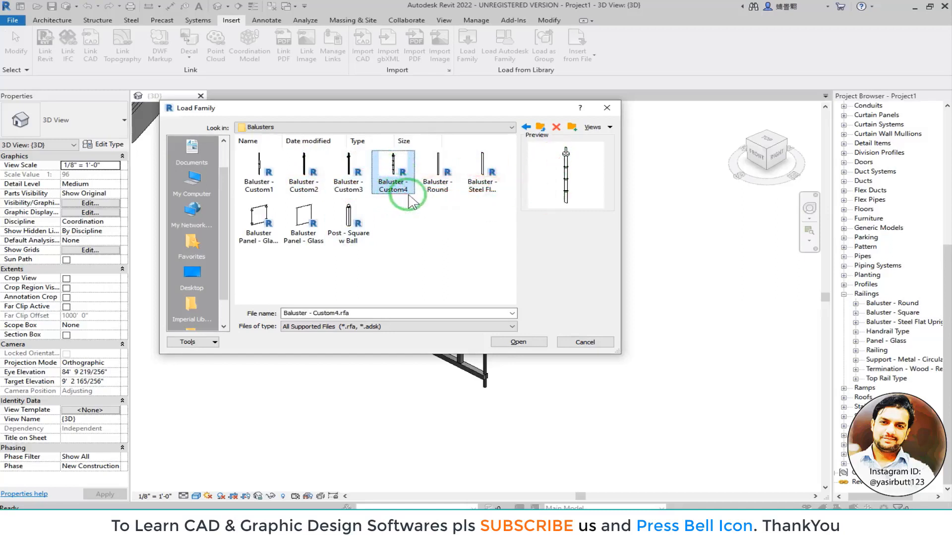
left_click(519, 342)
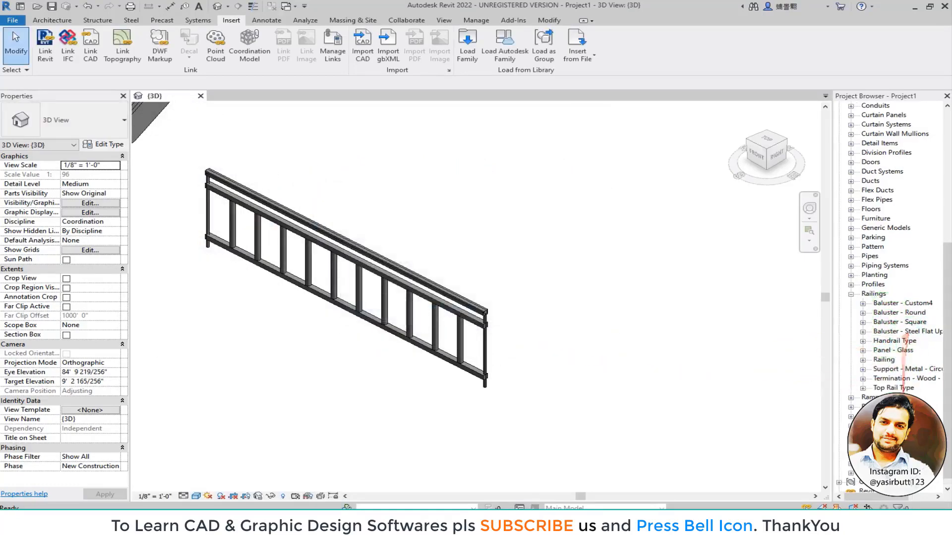
Locate the loaded Baluster - Custom4 family under Railings in the Project Browser
left_click(913, 348)
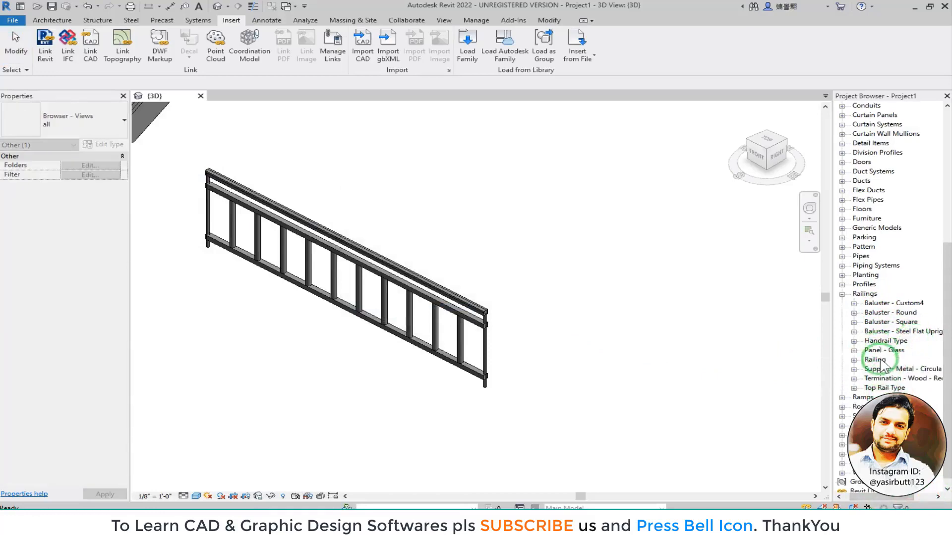
left_click(895, 303)
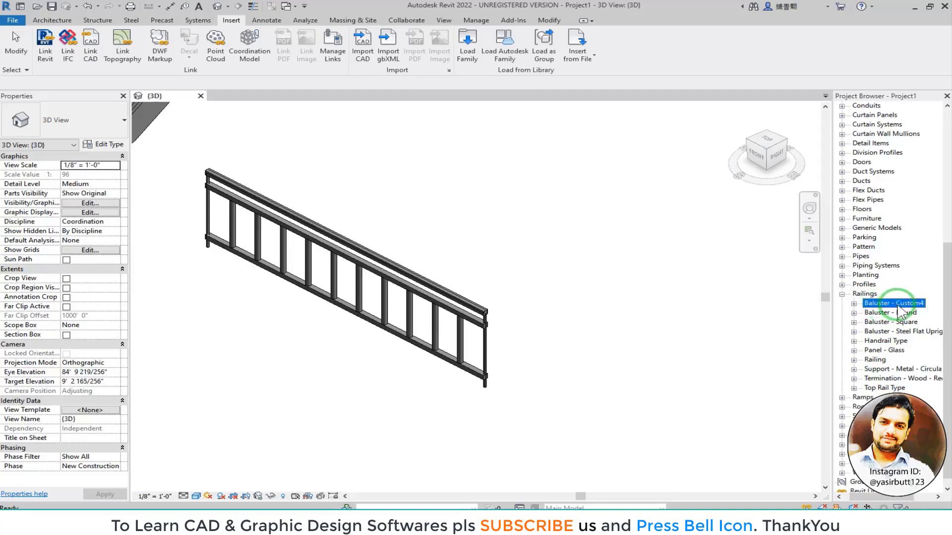
left_click(523, 286)
Open the baluster placement settings in the type properties of the Handrail - Rectangular railing in the 3D view
middle_click_drag(523, 282, 571, 300)
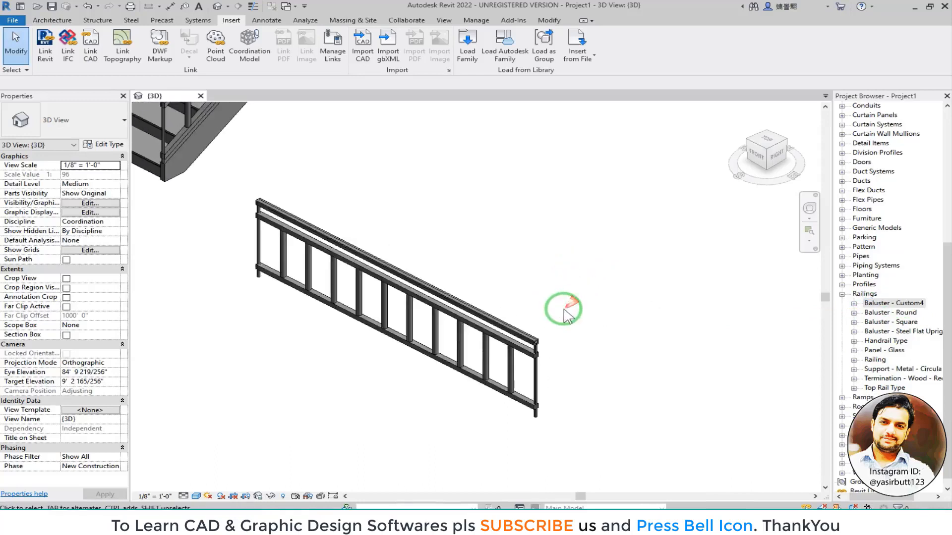
middle_click_drag(384, 296, 350, 270)
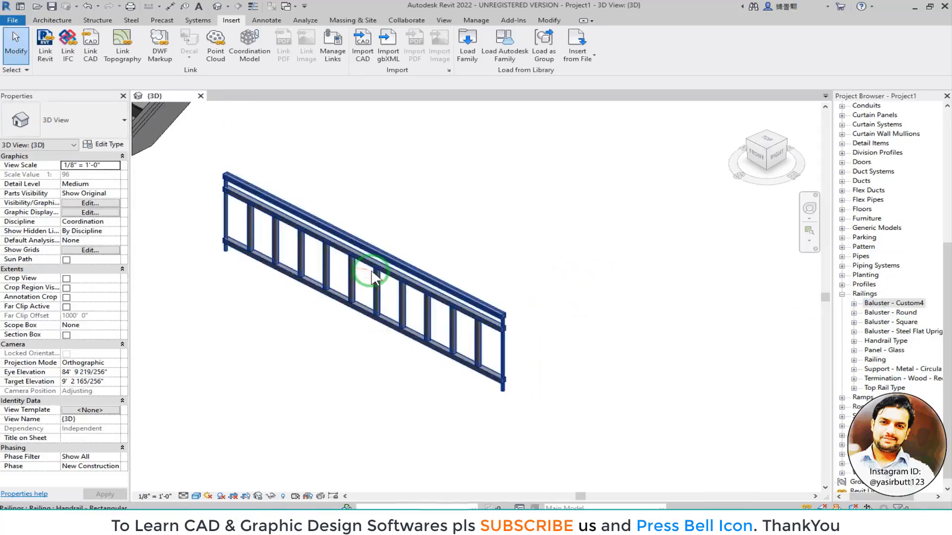
middle_click_drag(439, 250, 484, 242)
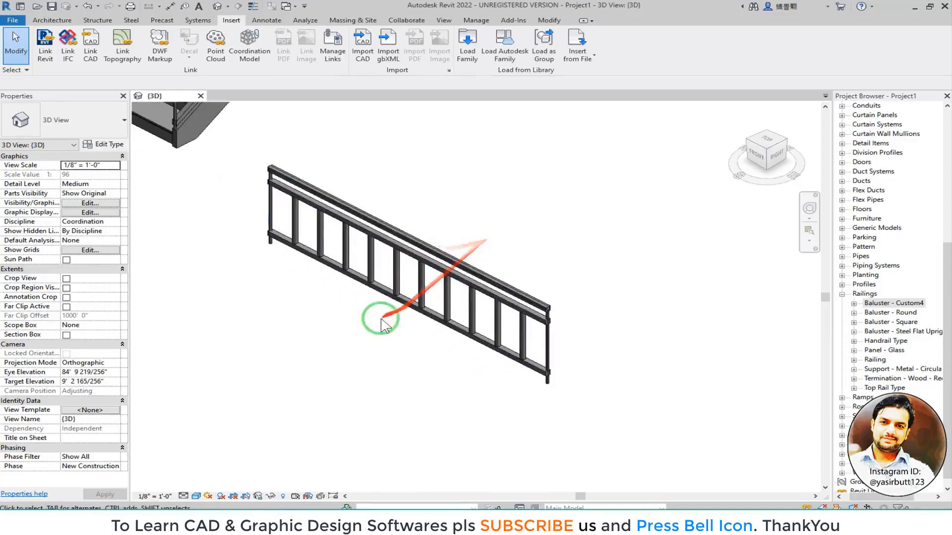
left_click(479, 324)
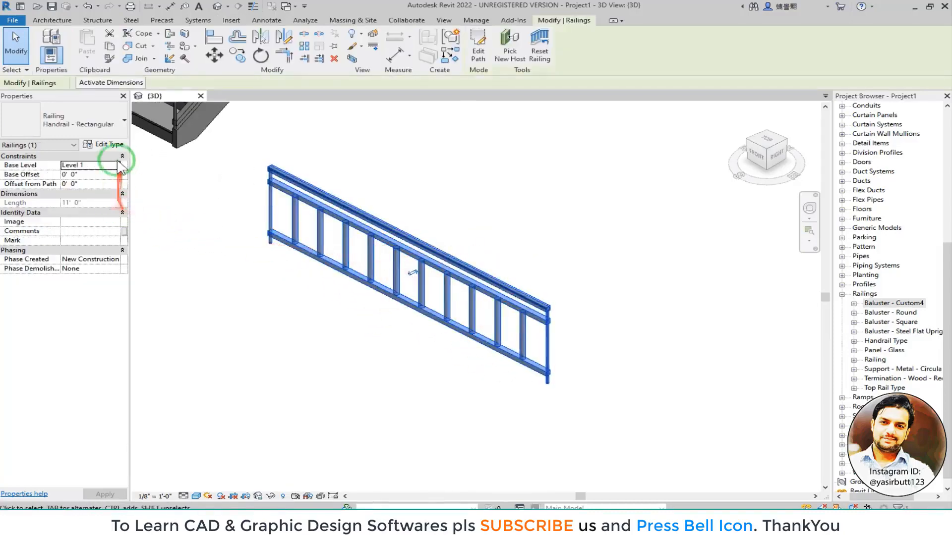
left_click(104, 145)
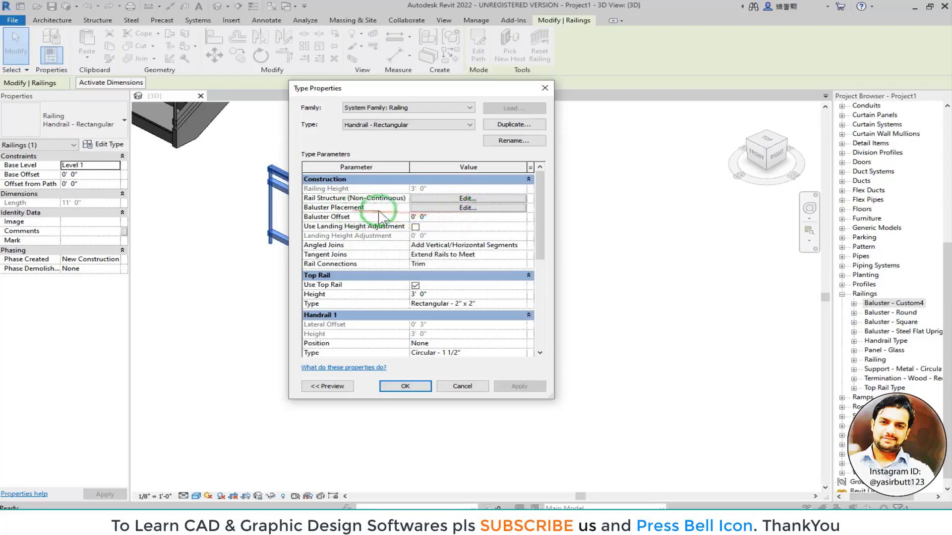
left_click(448, 209)
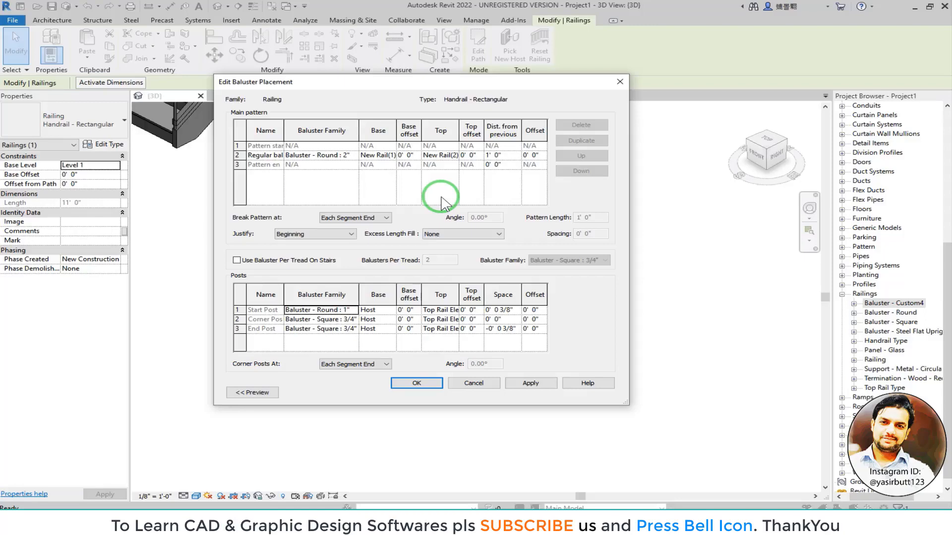
left_click_drag(428, 81, 399, 85)
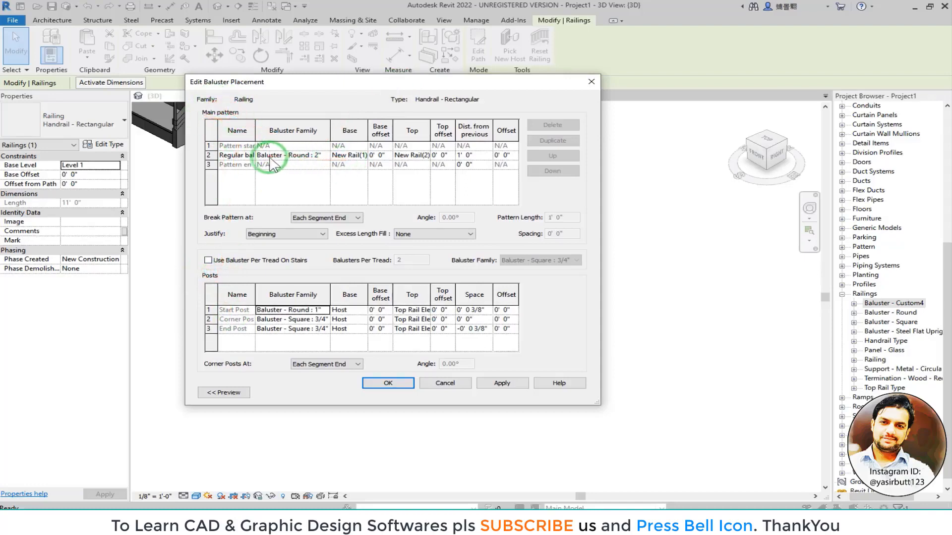
Set the regular baluster in the main pattern to Baluster - Custom4 : 1" and apply it to the railing type
left_click(308, 158)
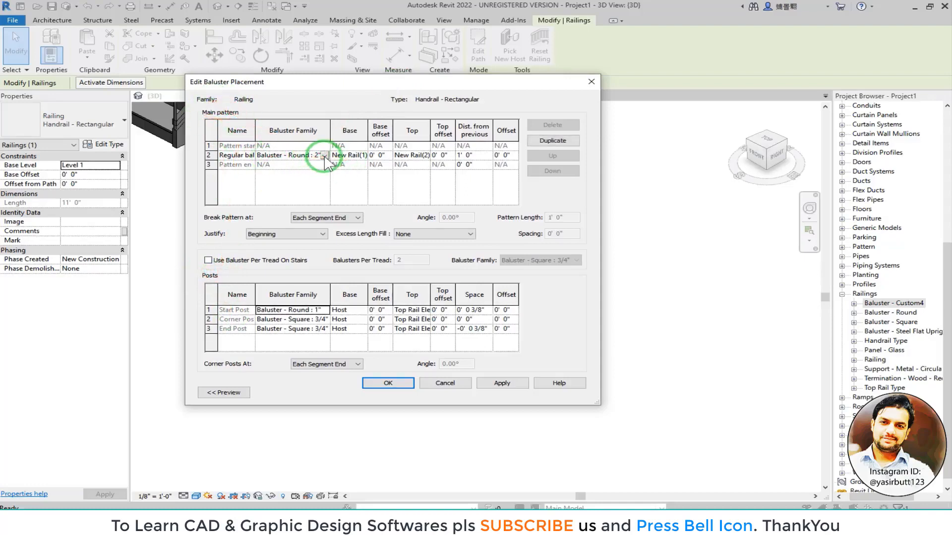
left_click(325, 155)
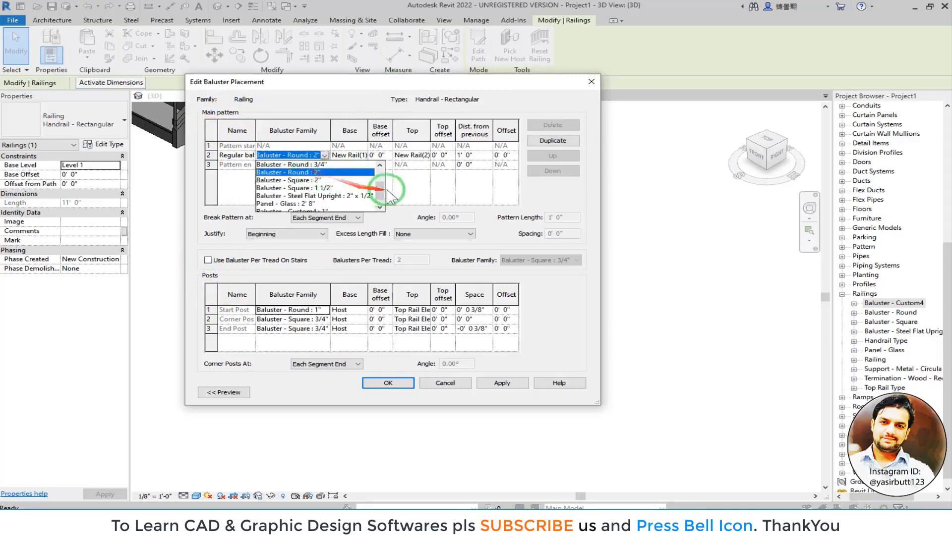
left_click_drag(379, 191, 380, 178)
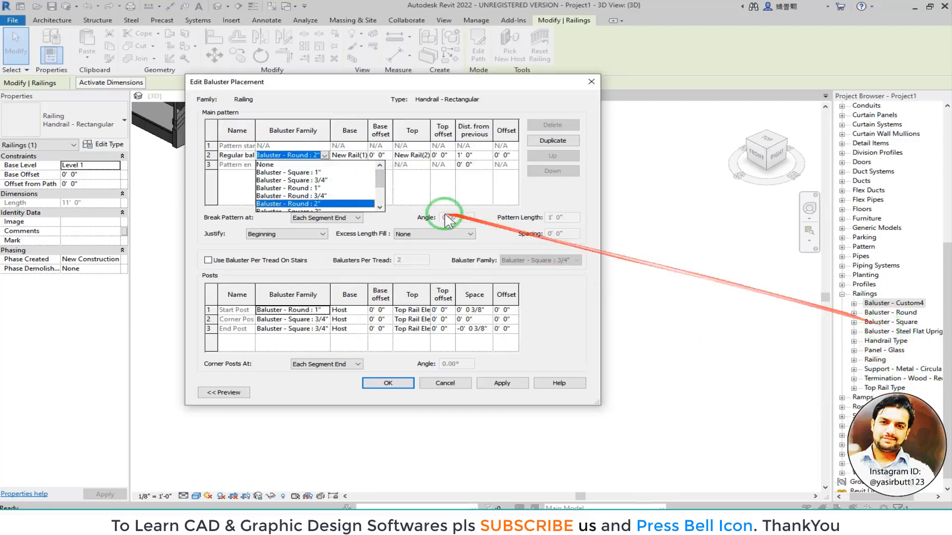
left_click_drag(379, 178, 381, 192)
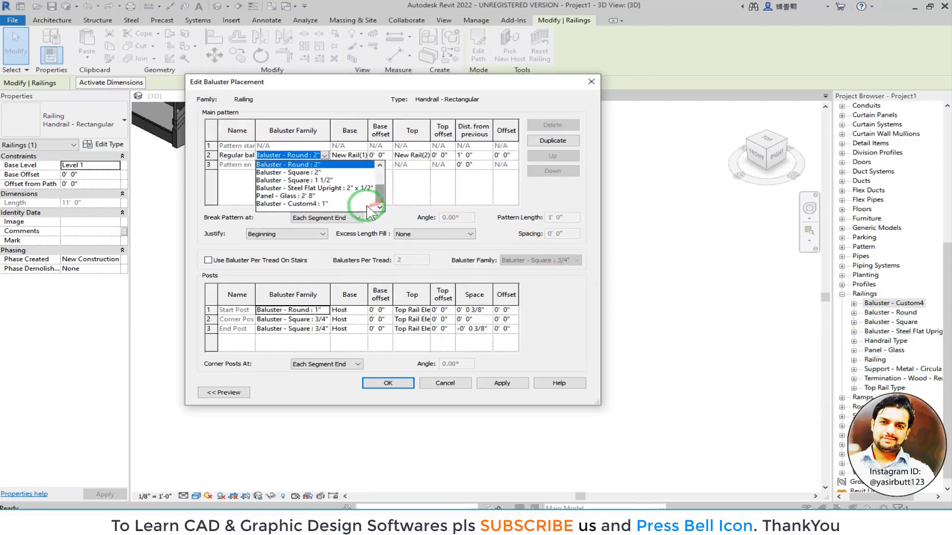
left_click(308, 204)
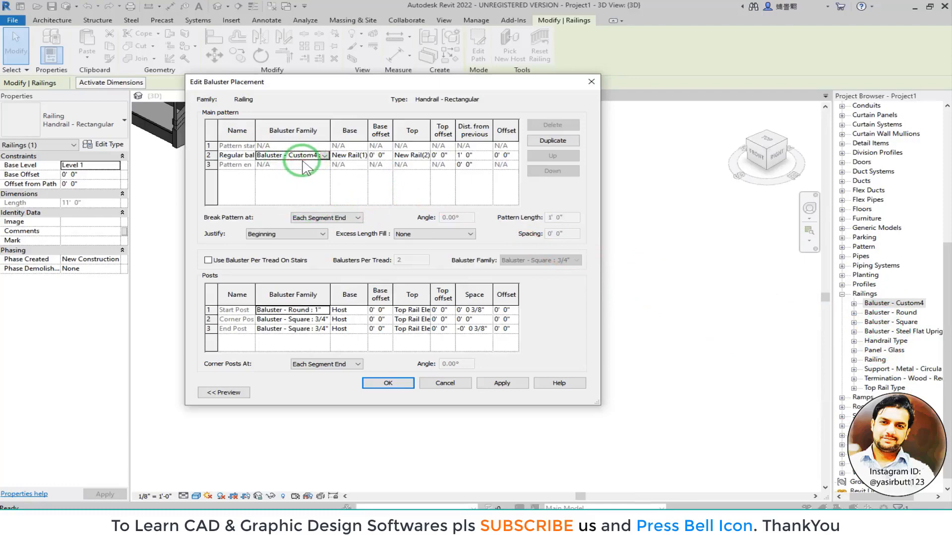
left_click(488, 384)
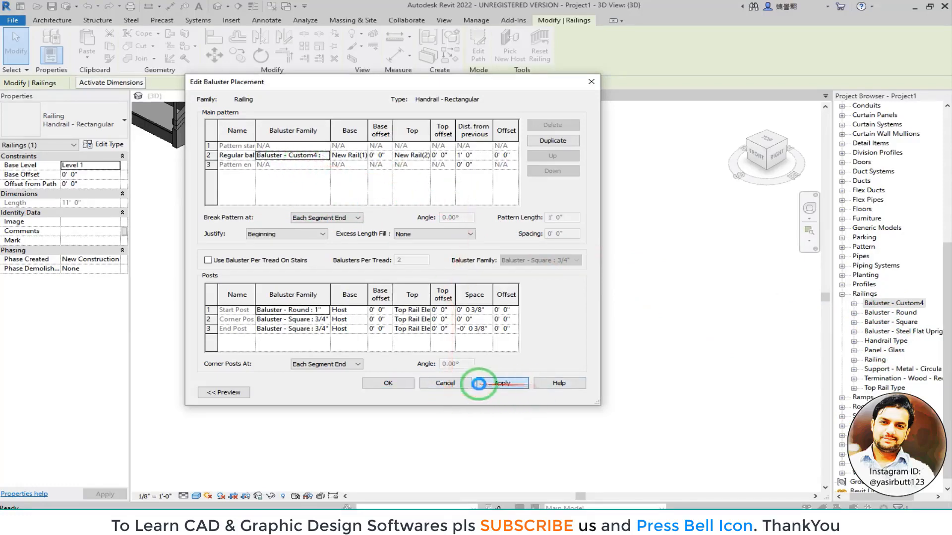
left_click(397, 384)
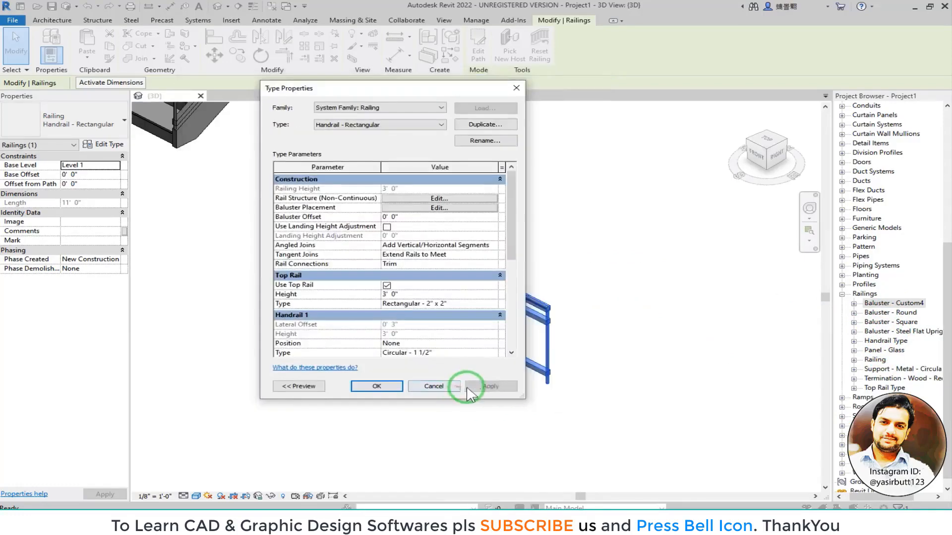
left_click(441, 387)
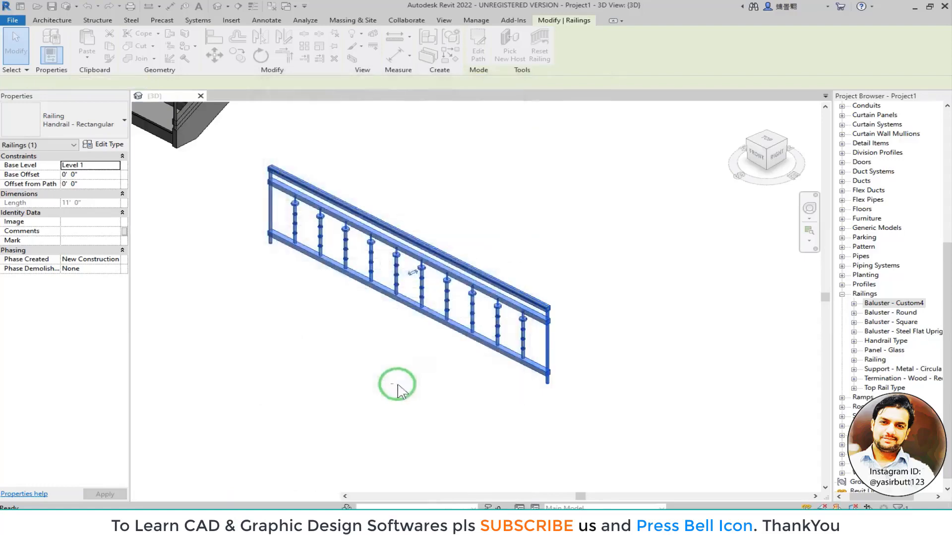
Examine the custom balusters and end posts along the rectangular handrail in the 3D view
scroll(477, 319, "up", 3)
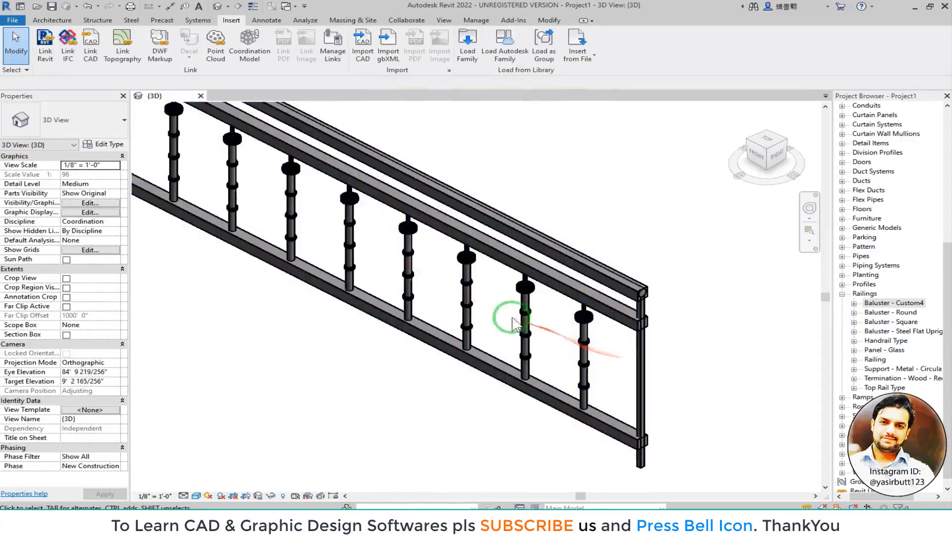
middle_click_drag(426, 291, 519, 314)
scroll(545, 331, "down", 2)
left_click(510, 276)
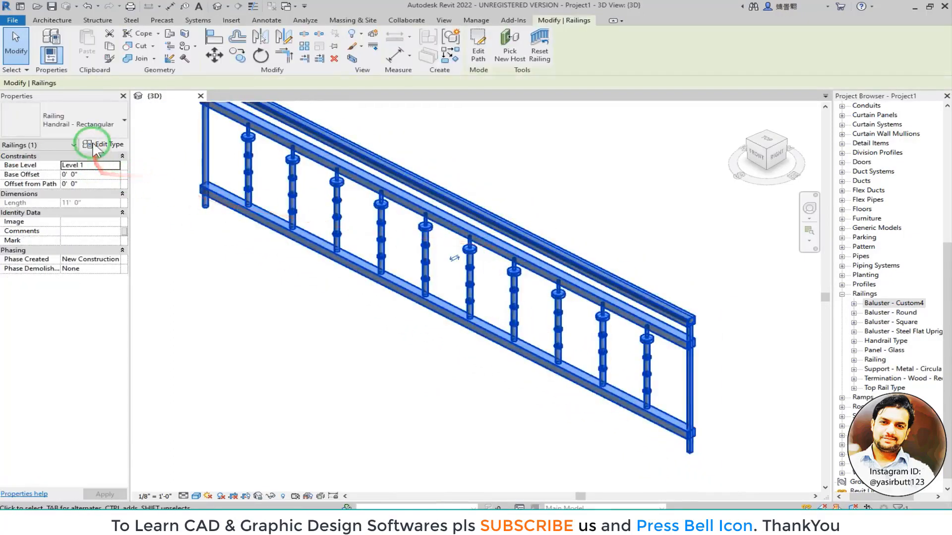
left_click(104, 143)
left_click(434, 386)
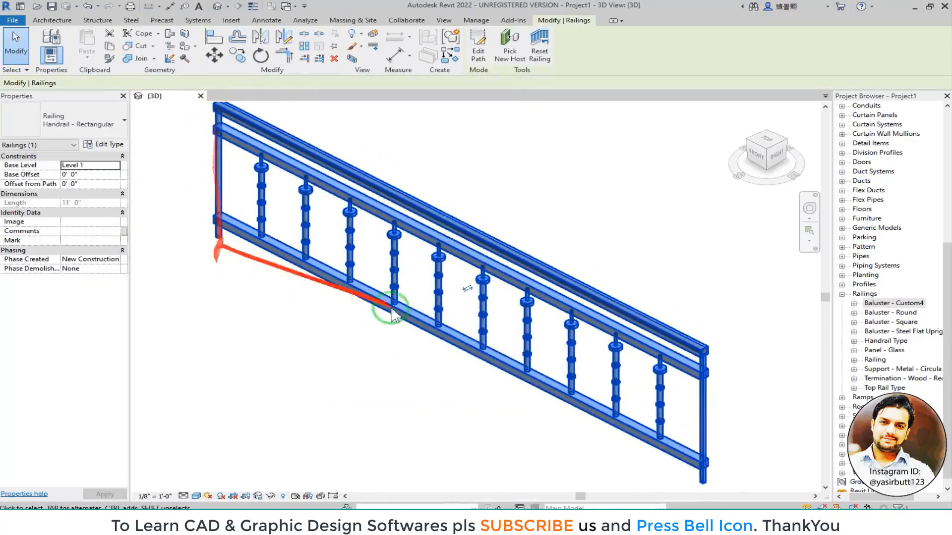
middle_click_drag(517, 286, 477, 253)
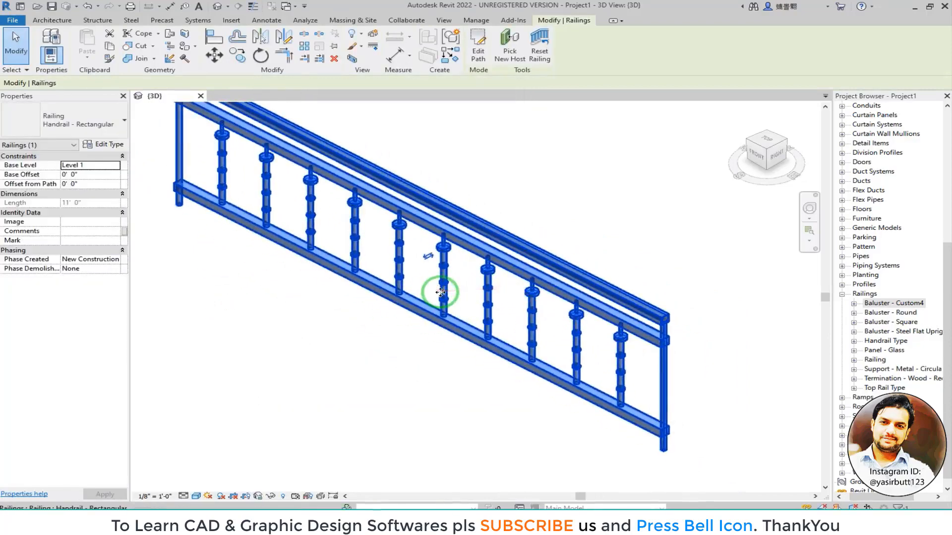
left_click(377, 335)
middle_click_drag(320, 297, 342, 311)
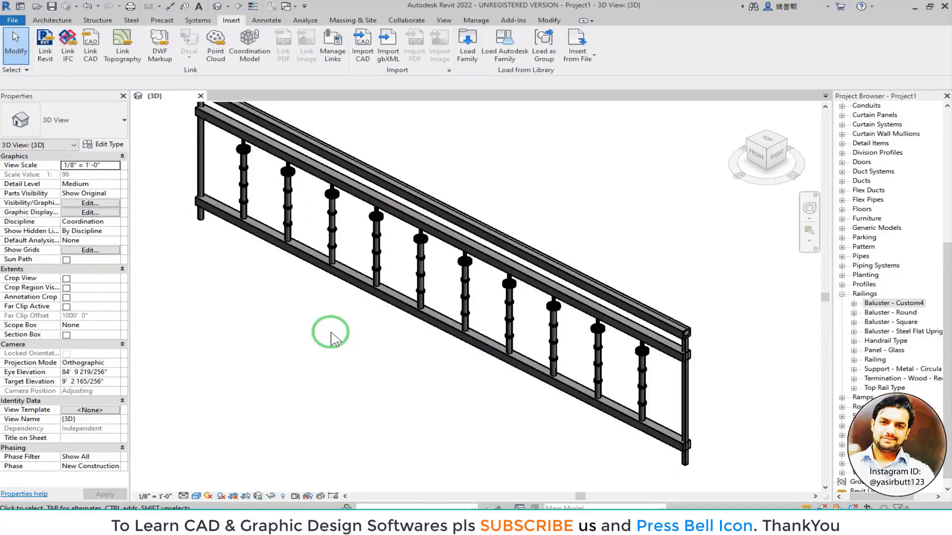
middle_click_drag(548, 195, 531, 202)
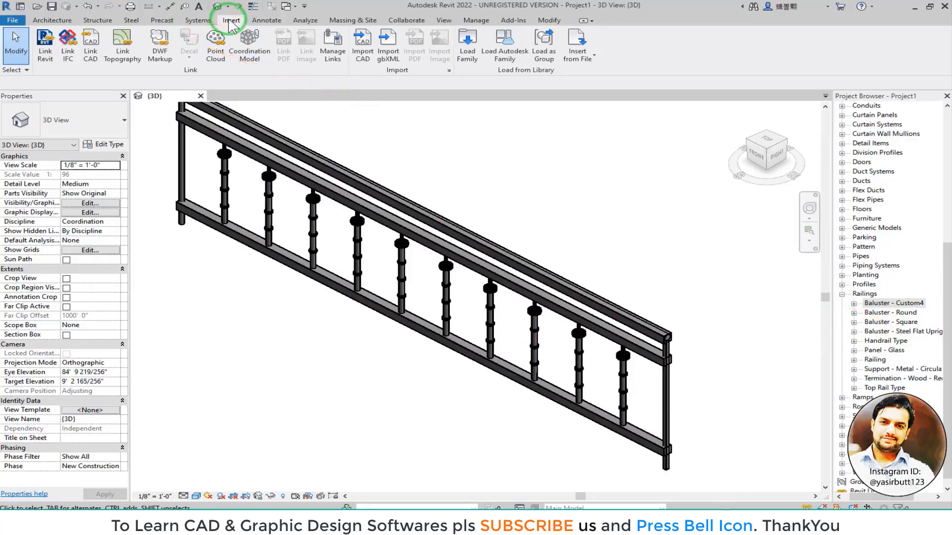
Load the Post - Square w Ball family from the Balusters folder and locate it under Railings in the project
left_click(468, 55)
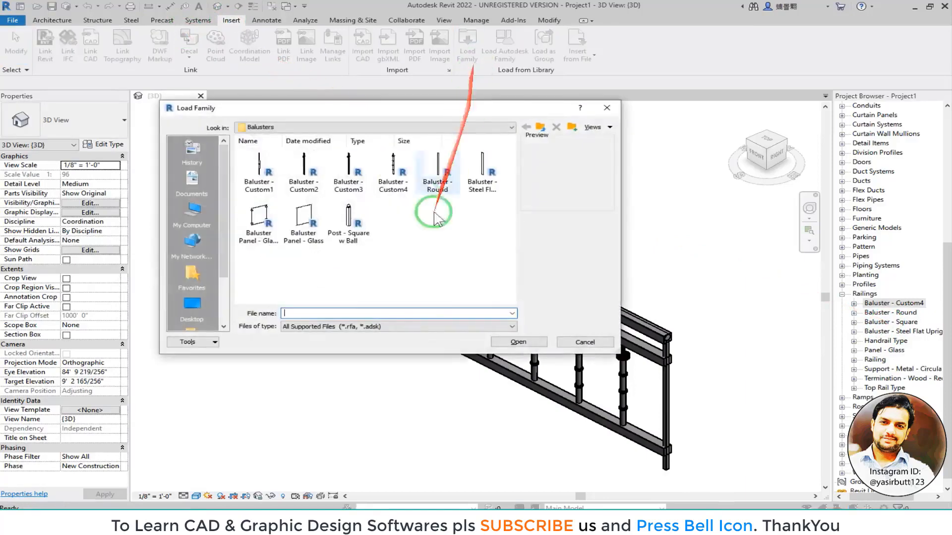
left_click(370, 233)
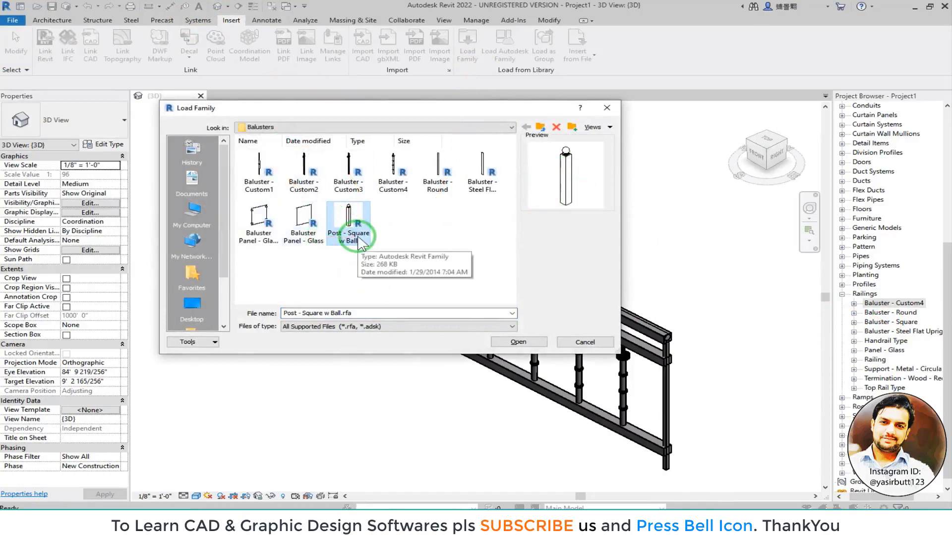
left_click(515, 341)
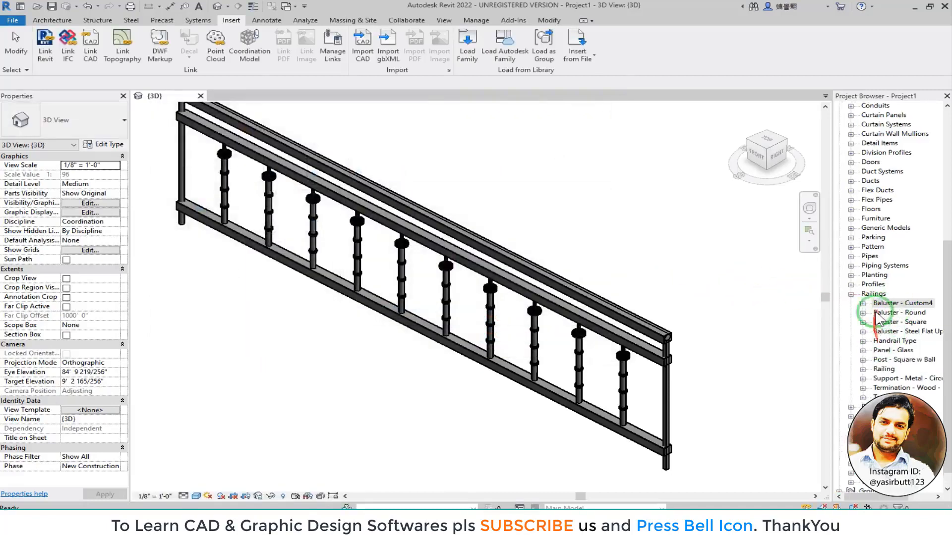
left_click(903, 360)
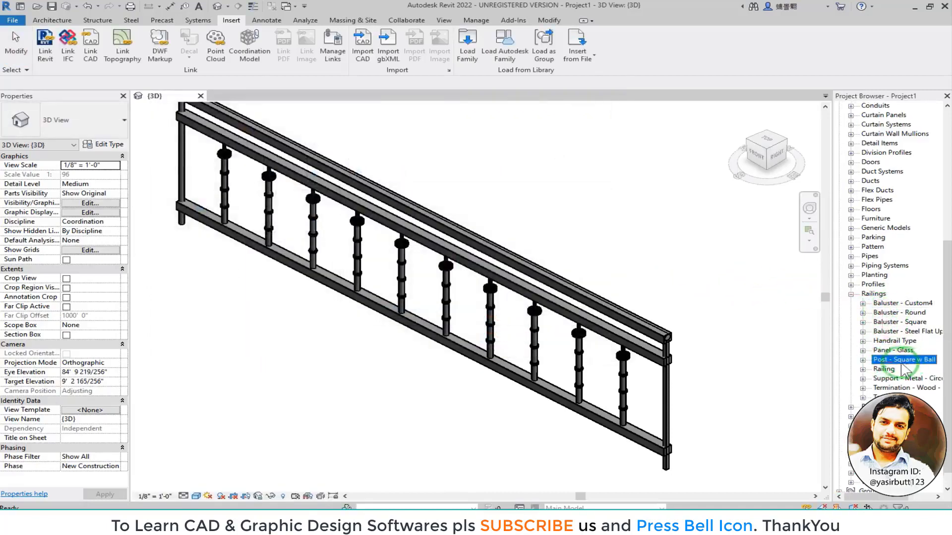
Open the baluster placement settings of the Handrail - Rectangular railing type to reach its posts
middle_click_drag(349, 222, 415, 229)
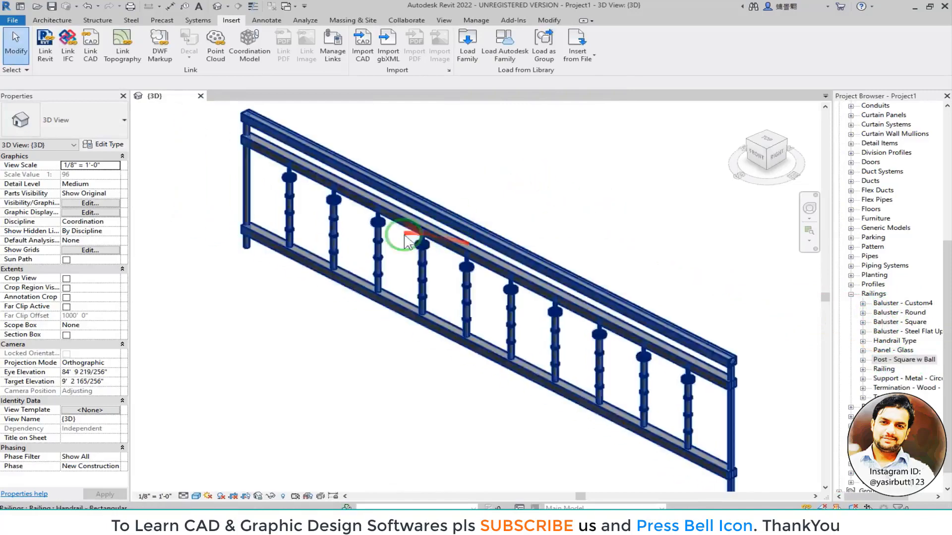
left_click(429, 229)
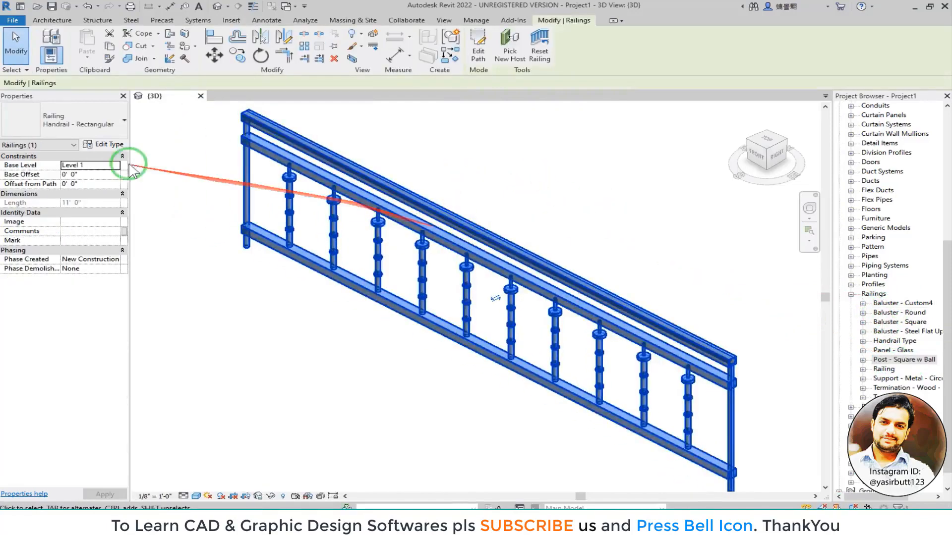
left_click(109, 144)
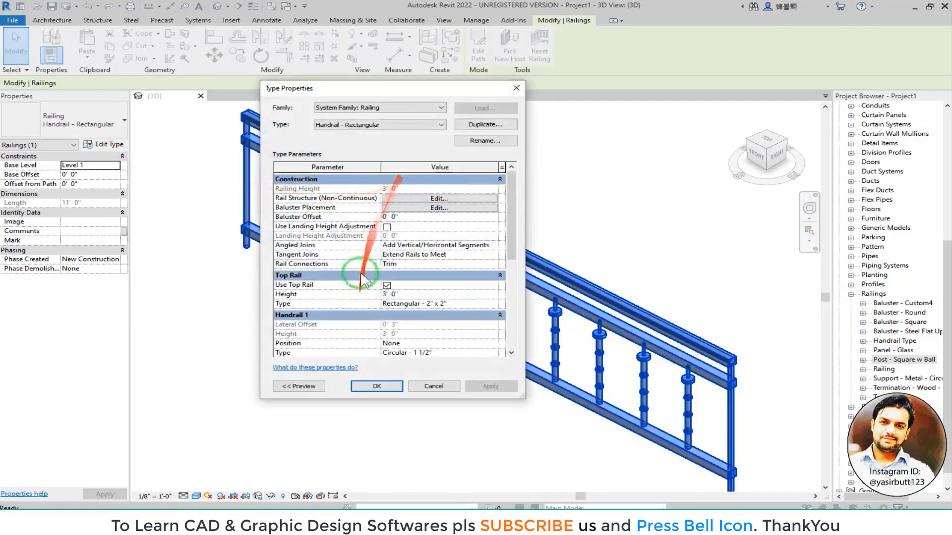
left_click(414, 209)
mouse_move(230, 154)
left_mouse_down()
mouse_move(347, 155)
mouse_move(290, 147)
left_mouse_up()
left_click_drag(245, 289, 212, 280)
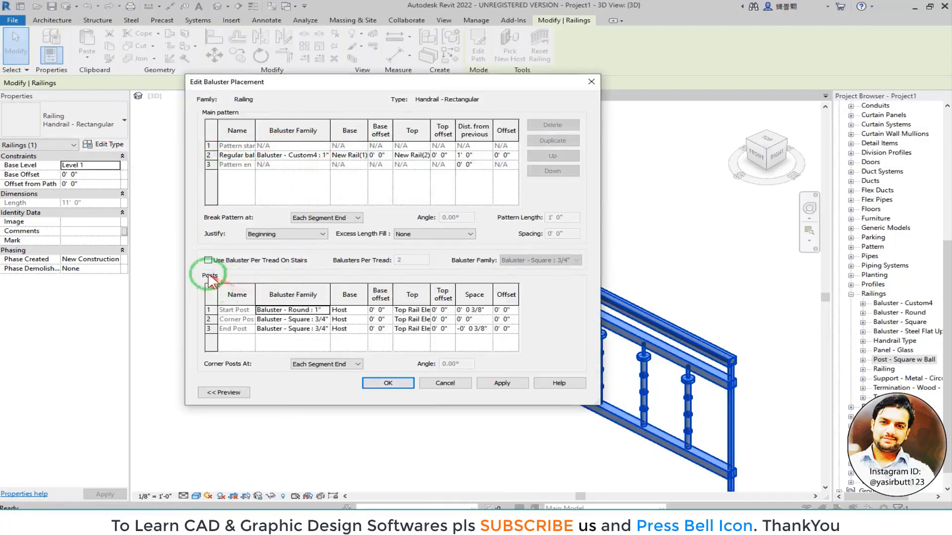
mouse_move(275, 325)
left_mouse_down()
mouse_move(325, 317)
mouse_move(298, 338)
left_mouse_up()
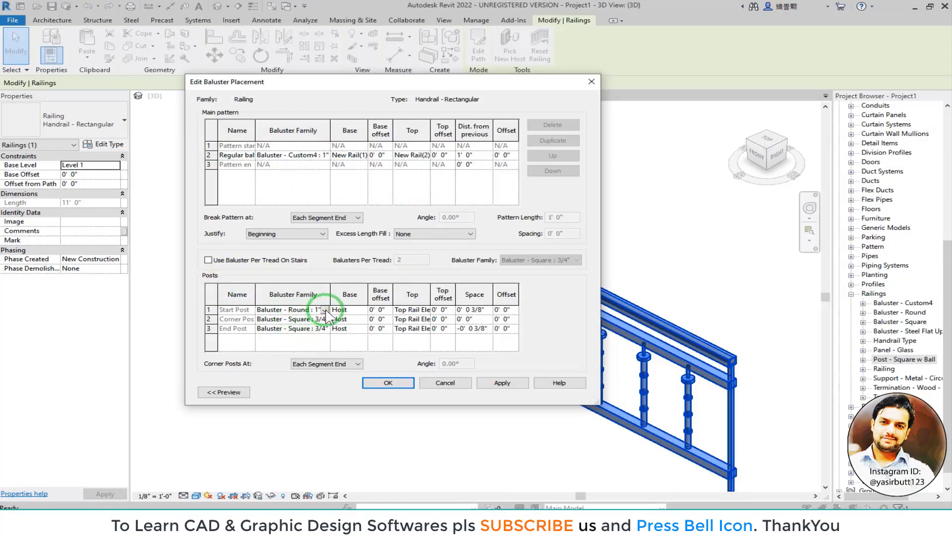
Set the start post's baluster family to Post - Square w Ball : 1 1/4" and apply it to the railing type
left_click(325, 311)
mouse_move(381, 340)
left_mouse_down()
mouse_move(381, 326)
mouse_move(383, 342)
left_mouse_up()
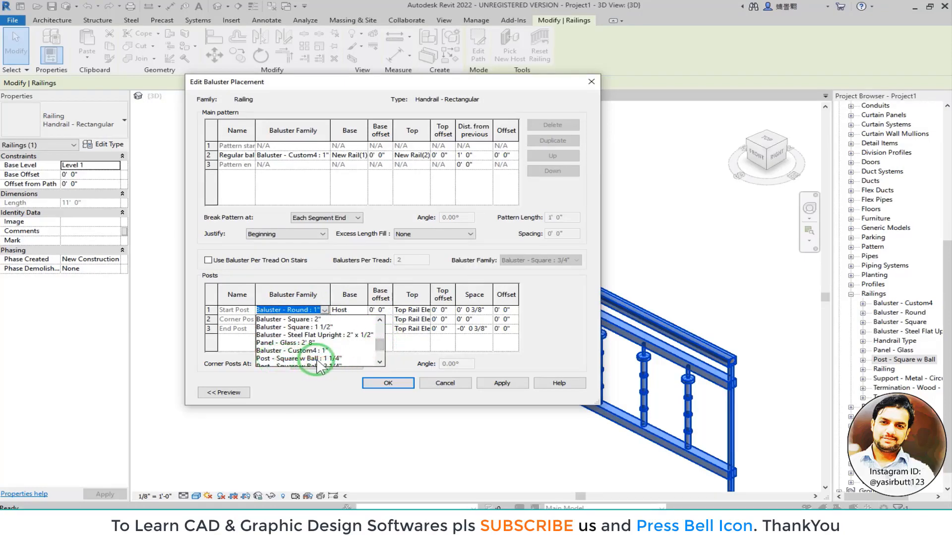
left_click(337, 358)
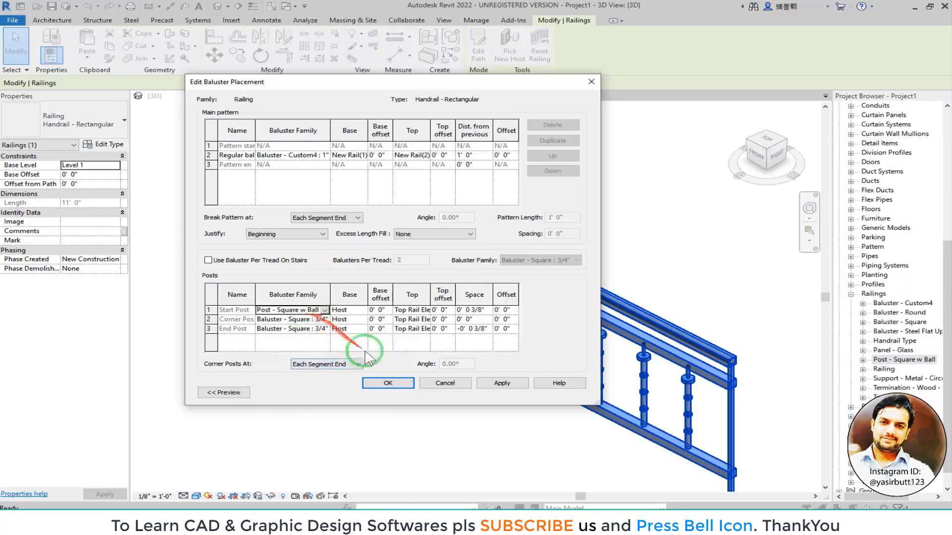
left_click(477, 383)
left_click(402, 384)
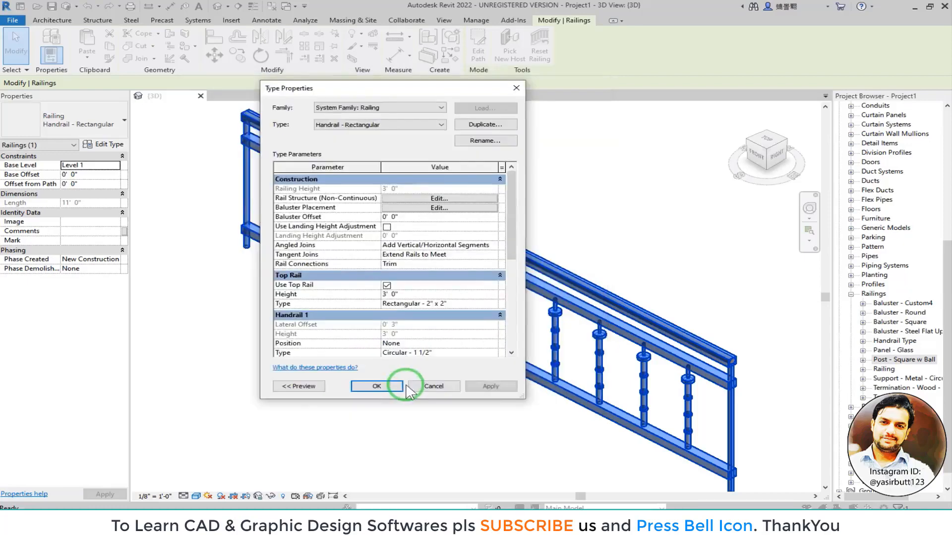
left_click(493, 386)
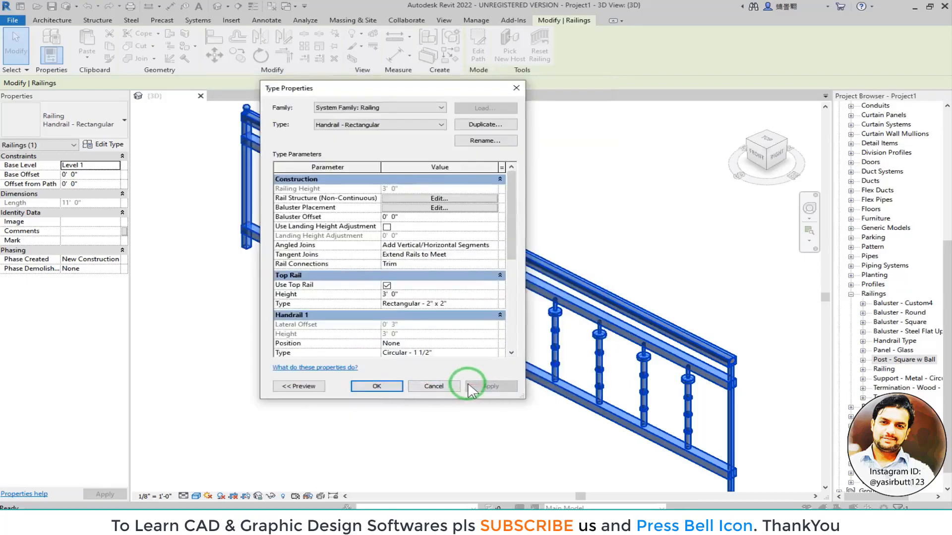
left_click(242, 122)
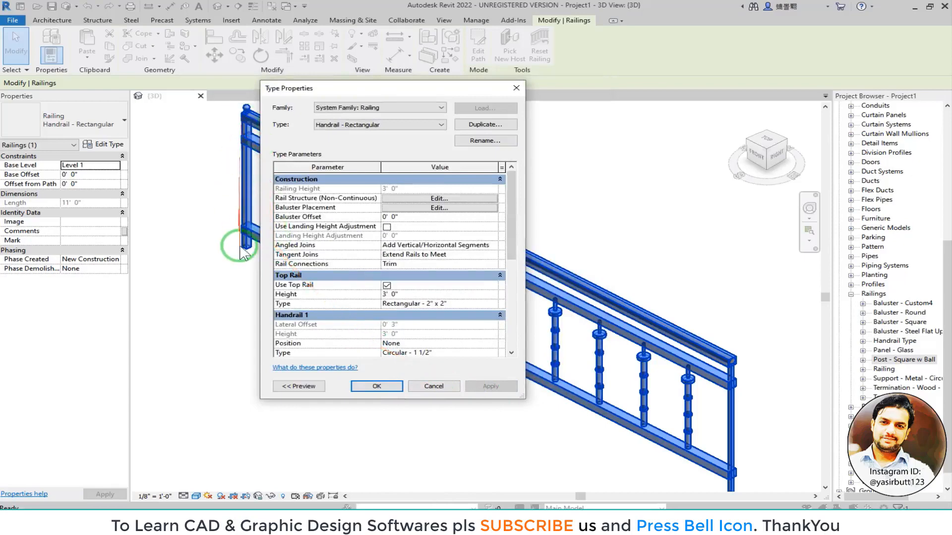
Reopen the baluster placement settings, set the end post to Post - Square w Ball : 1 1/4" and apply the change
left_click(439, 208)
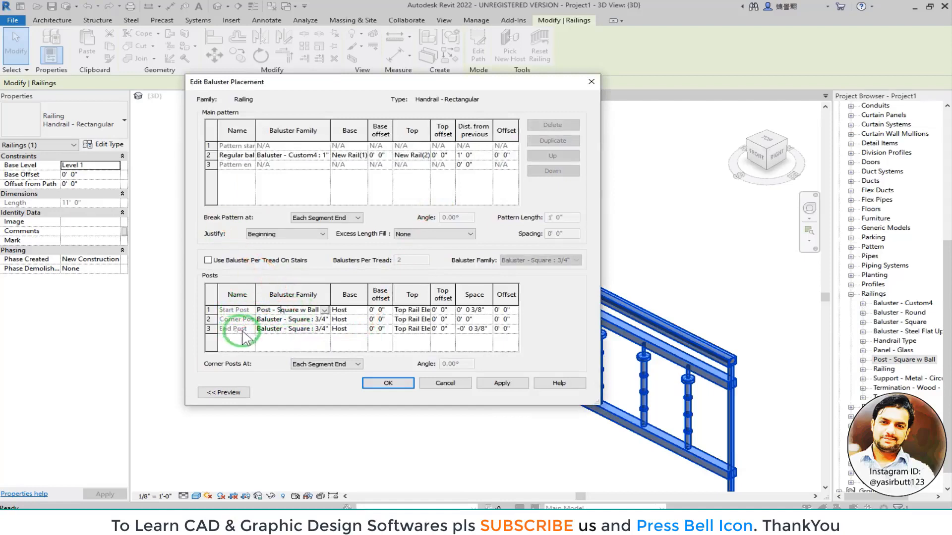
left_click(325, 329)
left_click_drag(381, 354, 384, 369)
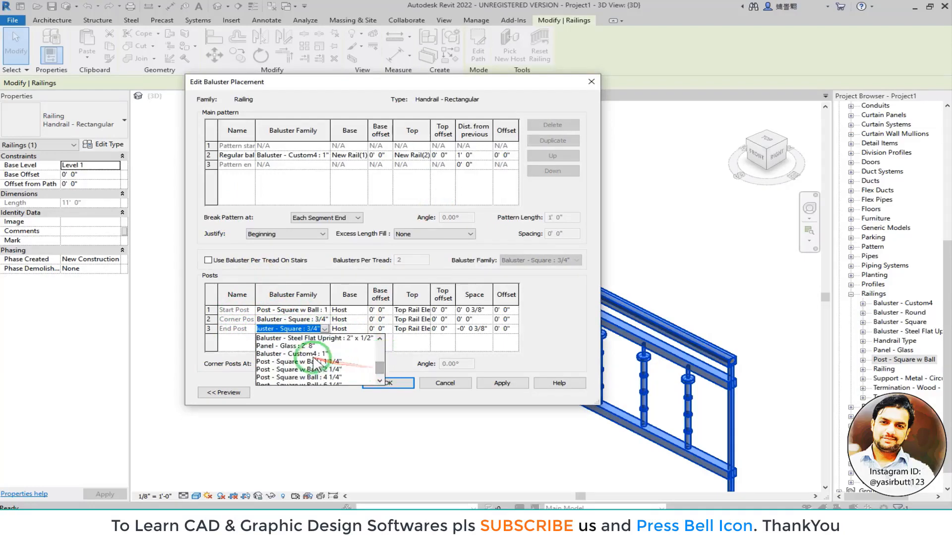
left_click(379, 381)
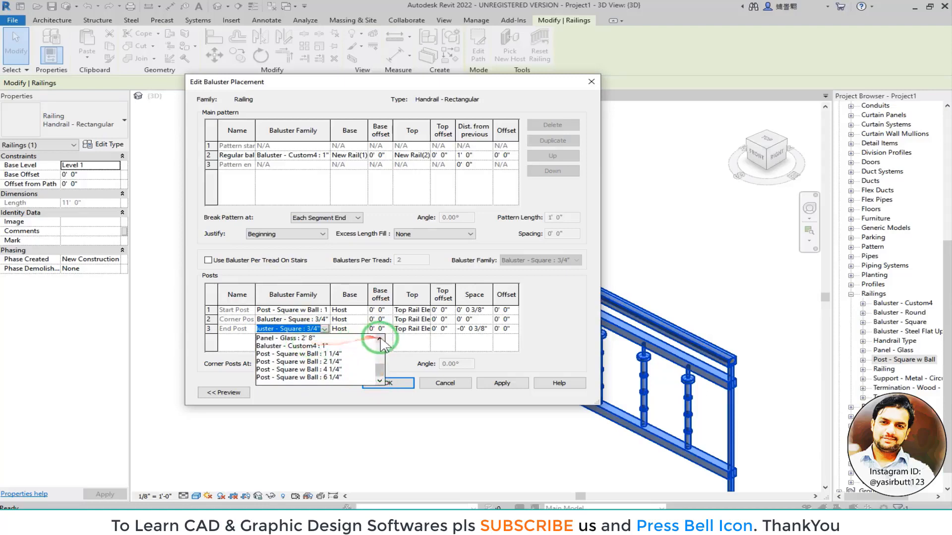
left_click_drag(380, 340, 381, 341)
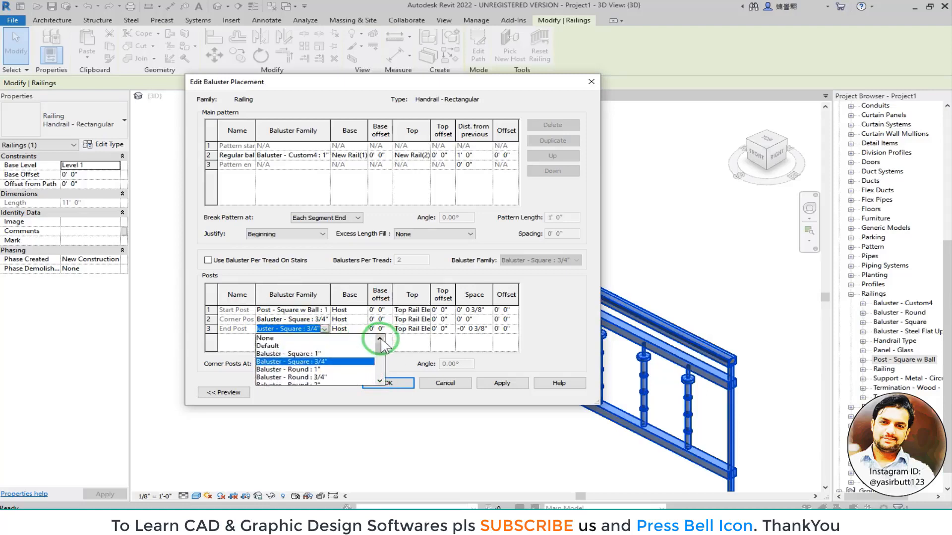
scroll(327, 377, "down", 3)
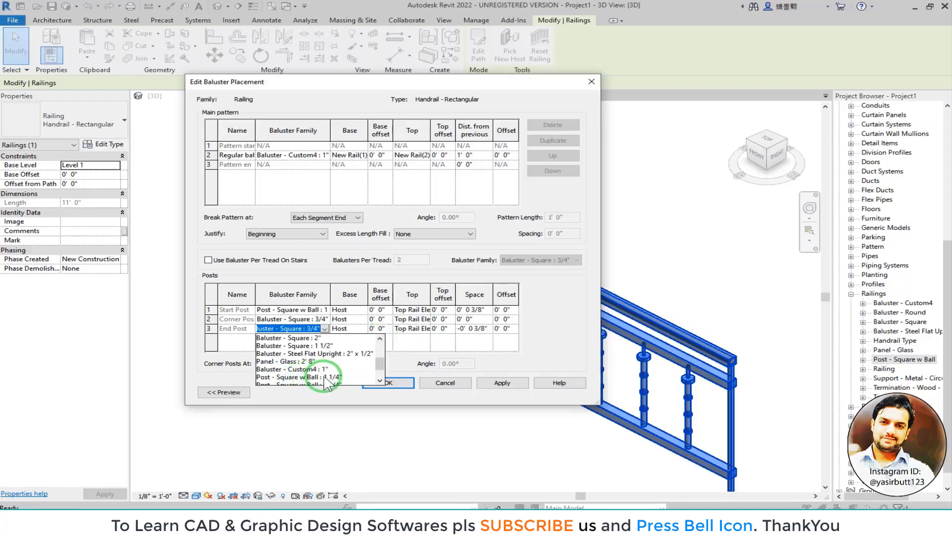
left_click(325, 378)
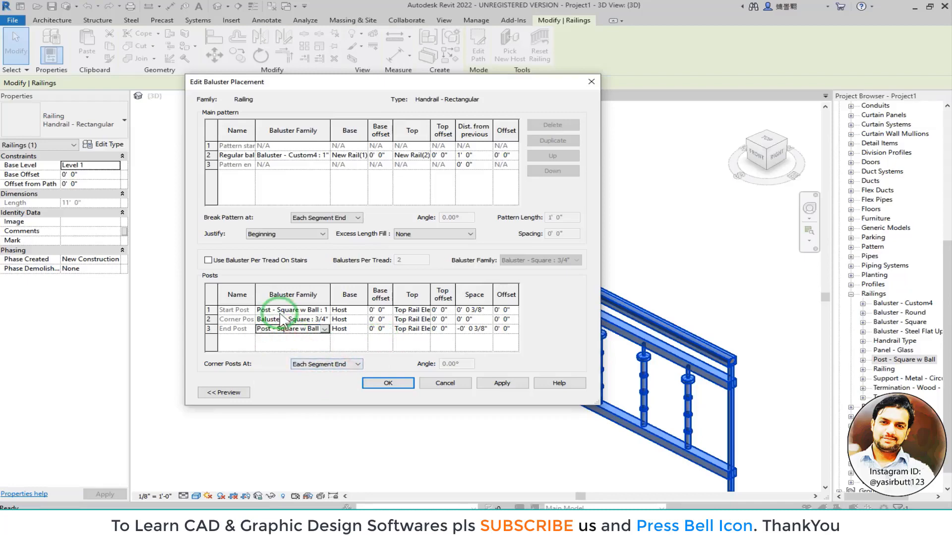
left_click(503, 382)
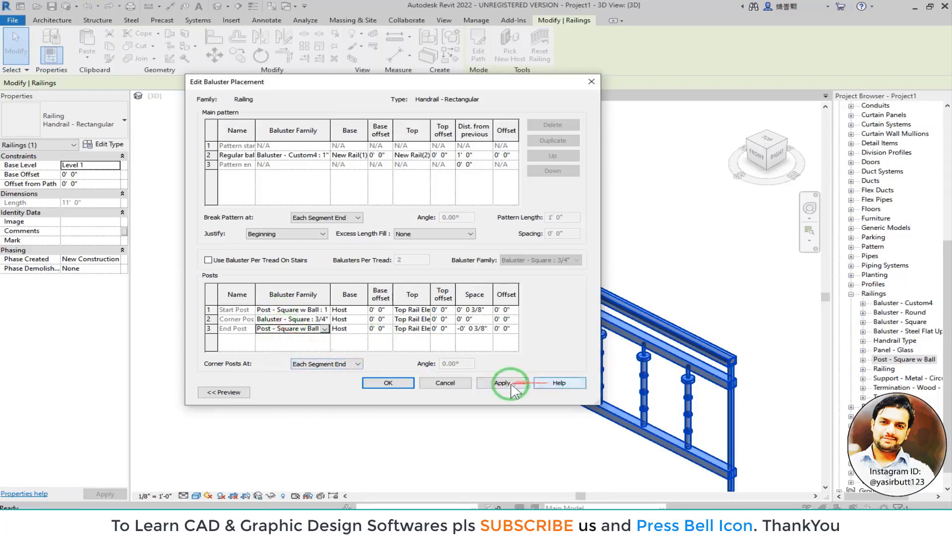
Accept the baluster placement and railing type settings, and deselect the railing
left_click(399, 382)
left_click(382, 388)
middle_click_drag(340, 366, 158, 205)
left_click(662, 359)
Examine the ball-topped posts at both ends of the freestanding railing and at the foot of the stair railings
scroll(663, 360, "up", 3)
middle_click_drag(435, 308, 479, 245)
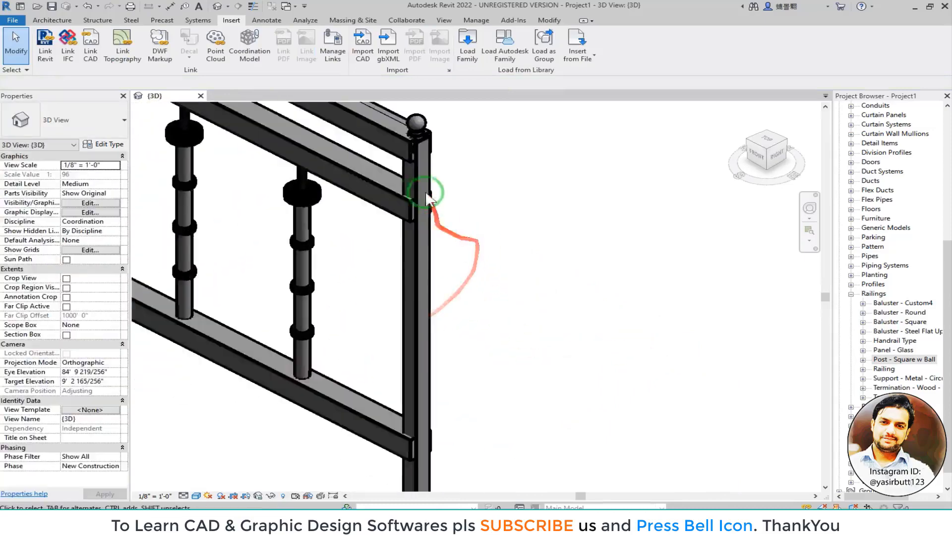
middle_click_drag(377, 206, 616, 304)
scroll(367, 256, "down", 2)
middle_click_drag(299, 247, 450, 361)
middle_click_drag(229, 239, 530, 366)
middle_click_drag(295, 268, 397, 325)
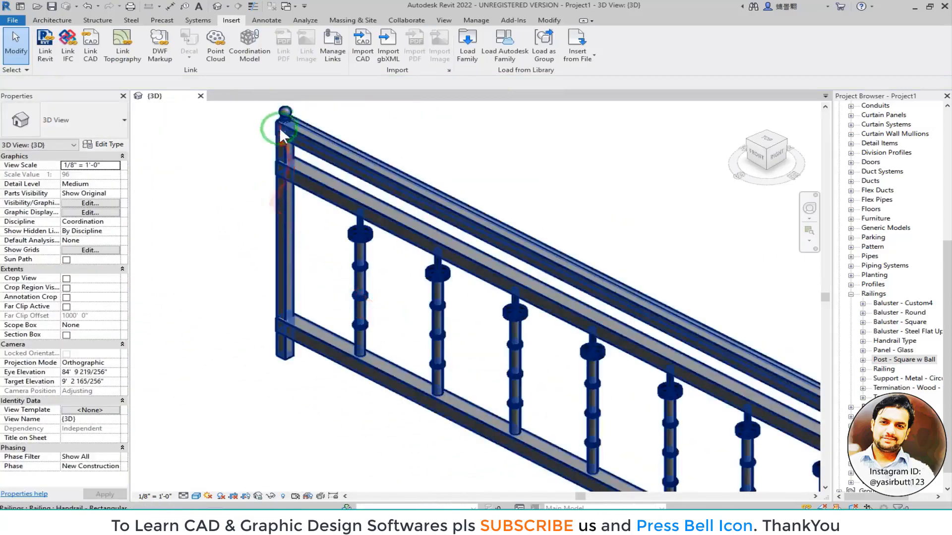
scroll(228, 248, "down", 3)
middle_click_drag(212, 238, 386, 273)
scroll(400, 287, "up", 4)
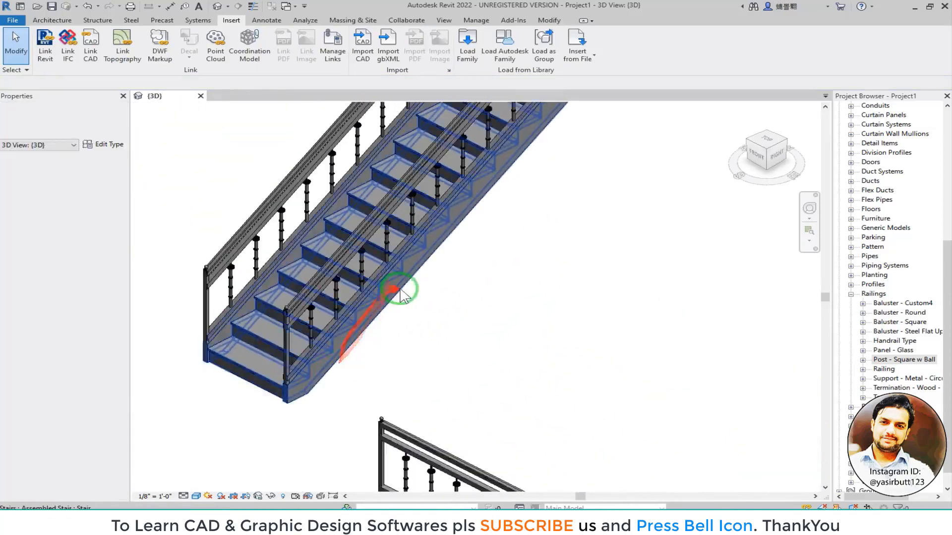
scroll(255, 329, "up", 6)
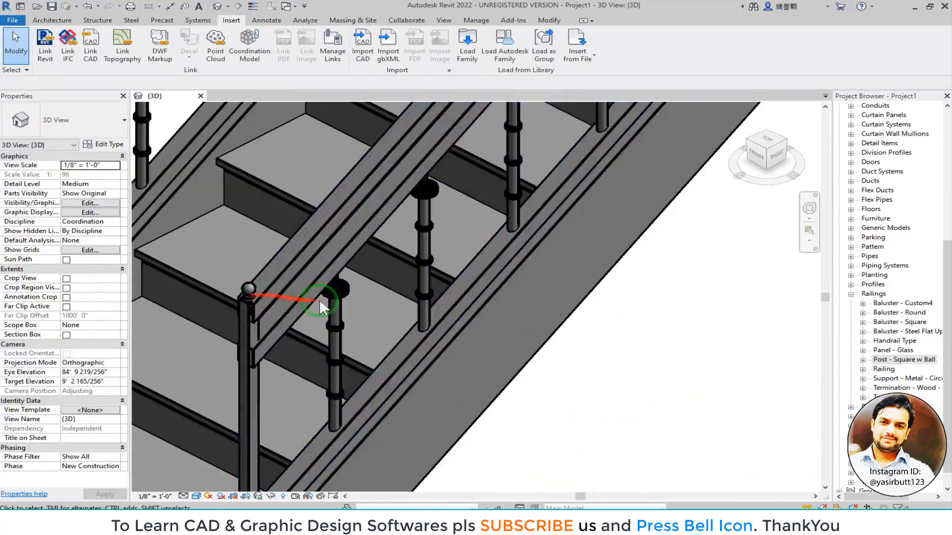
scroll(546, 342, "down", 3)
scroll(487, 311, "down", 1)
Examine the posts and balusters of the porch railing beside the entrance doors, including its corner and wall ends
middle_click_drag(575, 338, 246, 341)
scroll(383, 340, "down", 2)
middle_click_drag(444, 335, 533, 319)
scroll(470, 356, "down", 2)
middle_click_drag(202, 258, 378, 374)
scroll(446, 340, "up", 6)
middle_click_drag(454, 391, 425, 265)
scroll(400, 388, "down", 3)
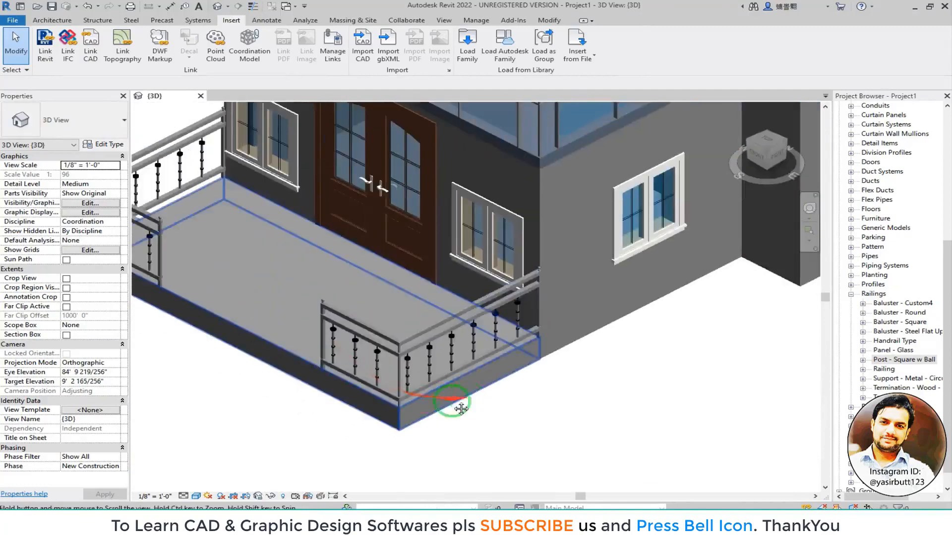
middle_click_drag(475, 403, 396, 392)
scroll(372, 339, "up", 2)
scroll(300, 357, "up", 2)
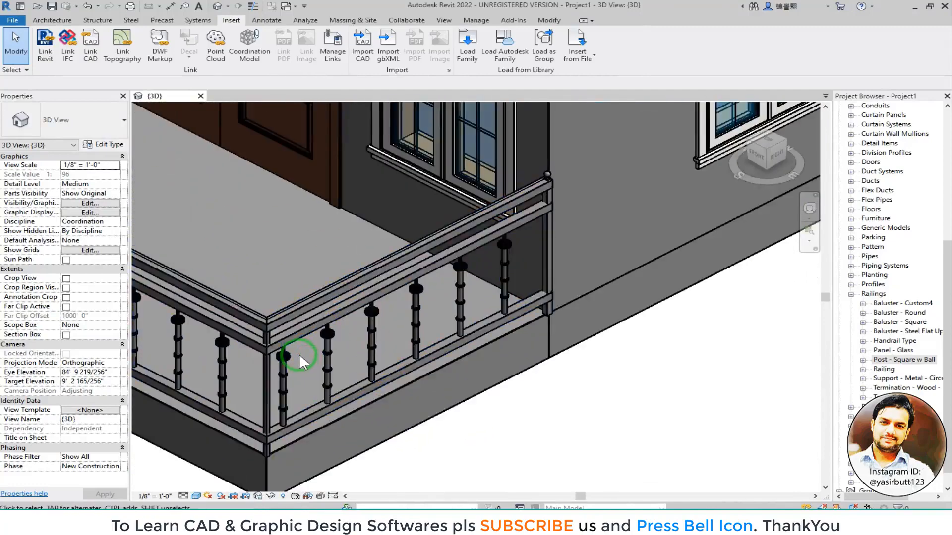
scroll(346, 386, "down", 4)
scroll(391, 362, "up", 3)
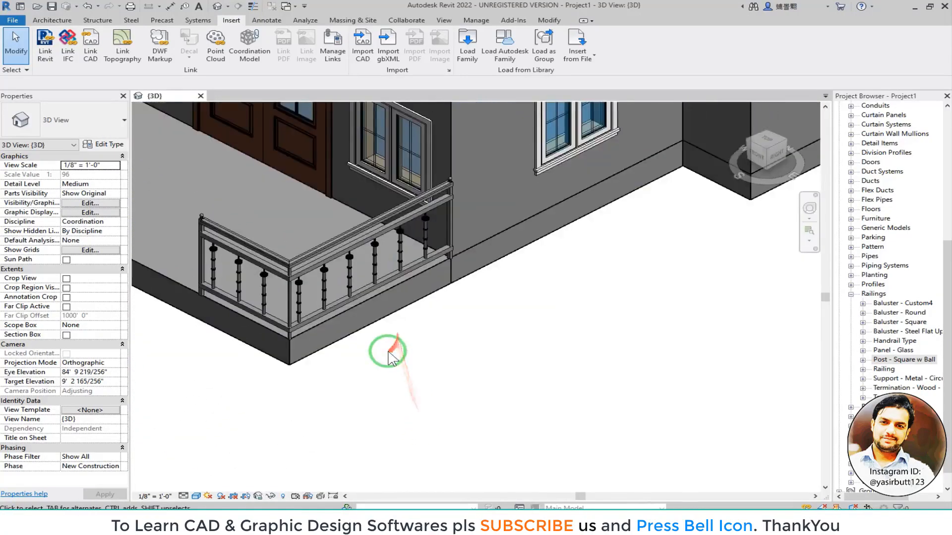
Review the whole freestanding railing again, along with the lower ends of both stair railings
middle_click_drag(473, 383, 208, 213, "shift")
middle_click_drag(542, 333, 268, 323)
middle_click_drag(451, 365, 453, 283)
scroll(382, 314, "up", 3)
scroll(384, 318, "up", 2)
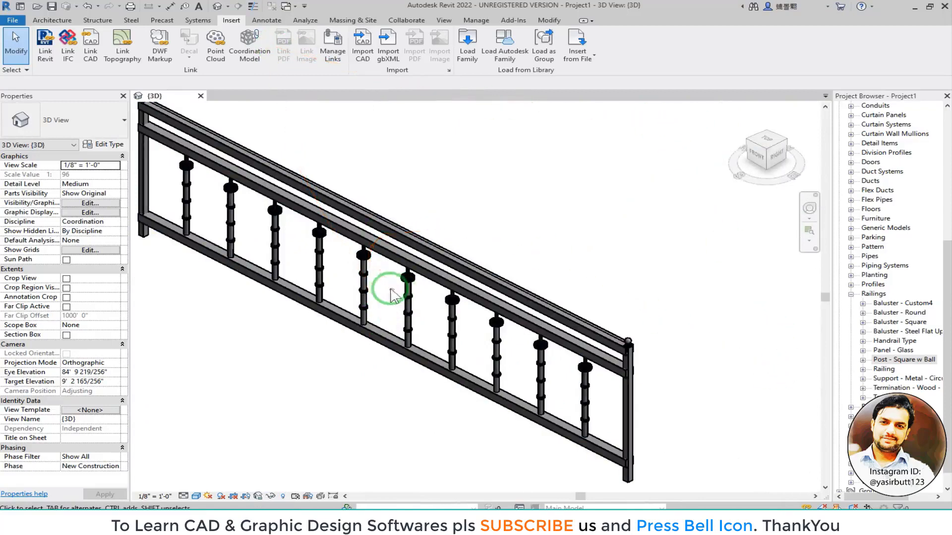
scroll(369, 287, "down", 4)
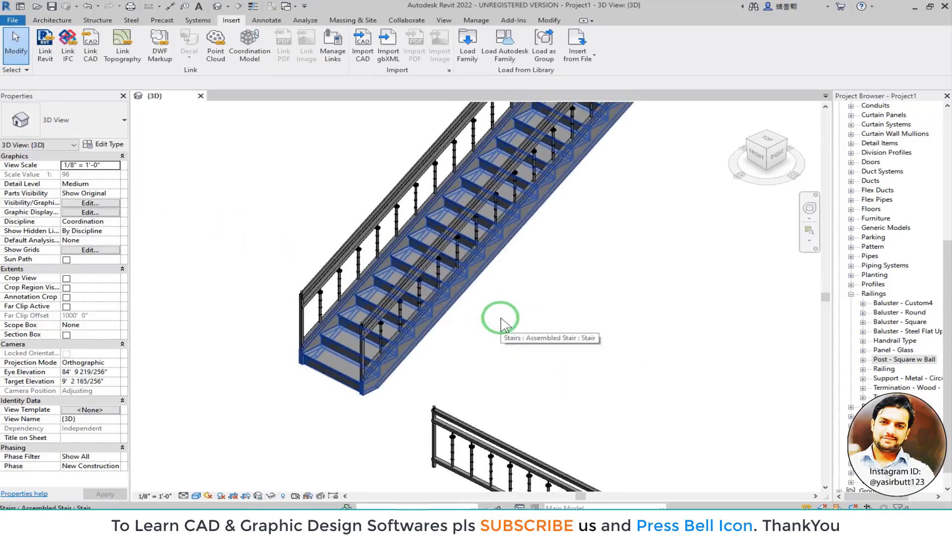
scroll(381, 277, "up", 5)
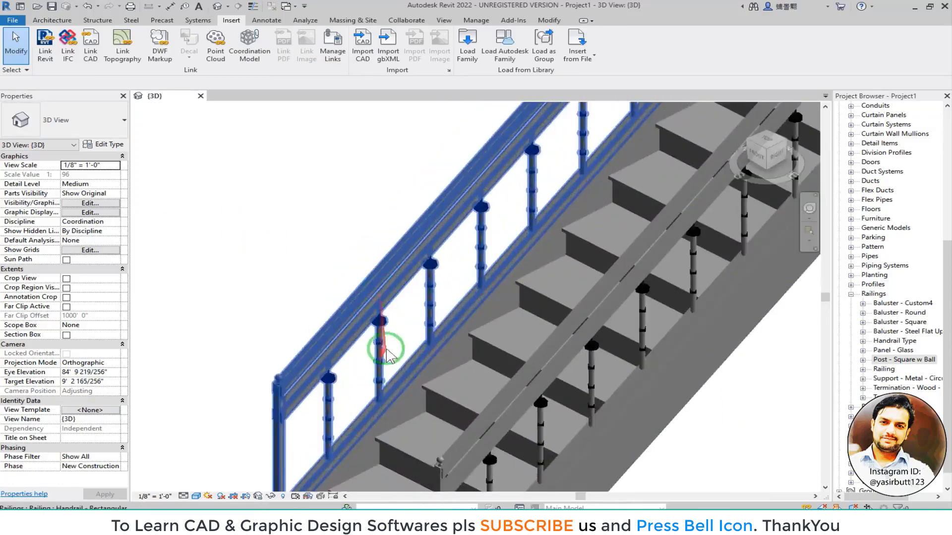
middle_click_drag(386, 349, 357, 250)
scroll(312, 307, "down", 2)
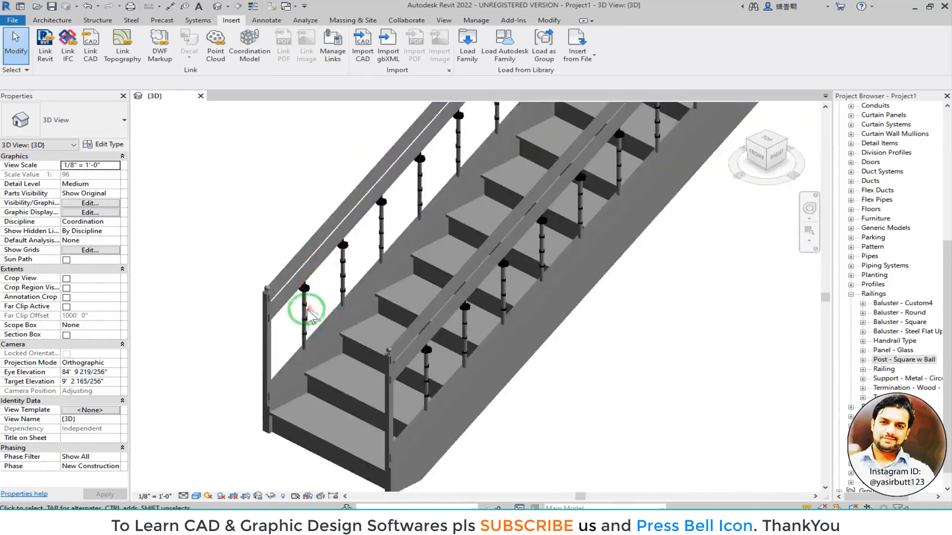
Select only the top rail of the far stair railing, open it for rail editing and check its available profiles
left_click(288, 277)
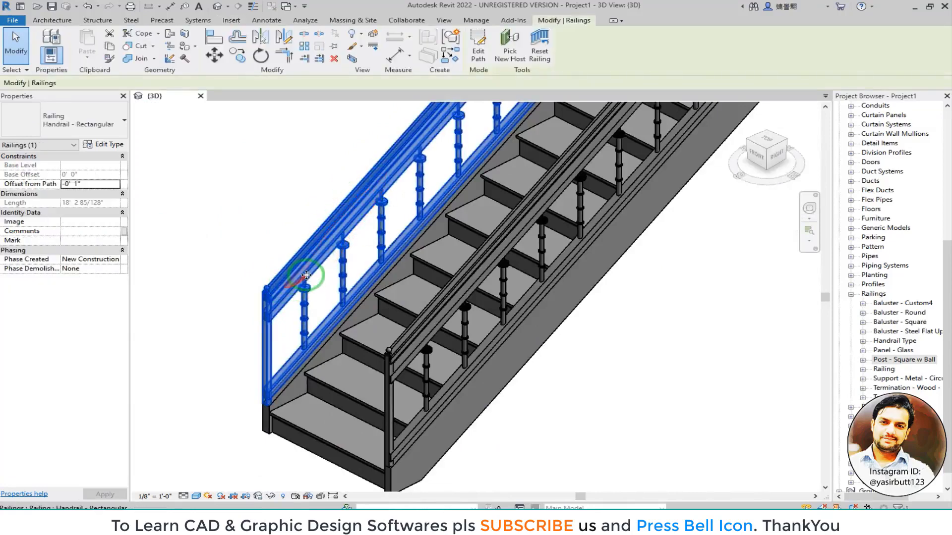
key("Escape")
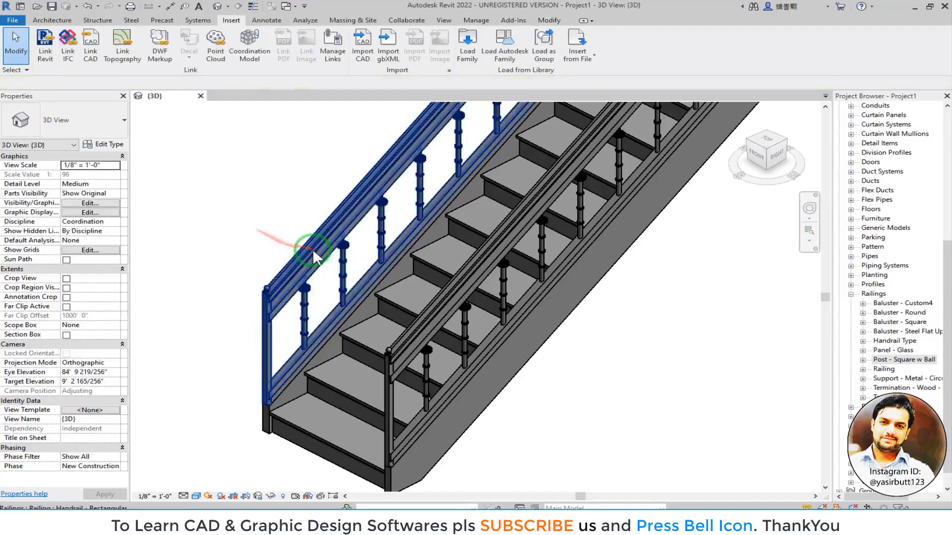
scroll(303, 258, "up", 3)
middle_click_drag(292, 272, 279, 261, "shift")
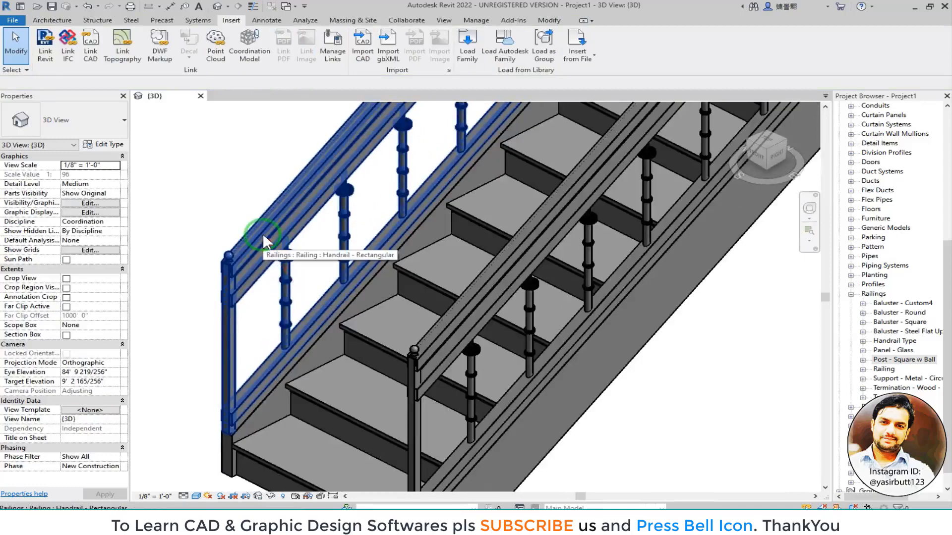
mouse_move(263, 236)
middle_mouse_down("shift")
mouse_move(263, 245)
mouse_move(254, 230)
mouse_move(266, 219)
middle_mouse_up("shift")
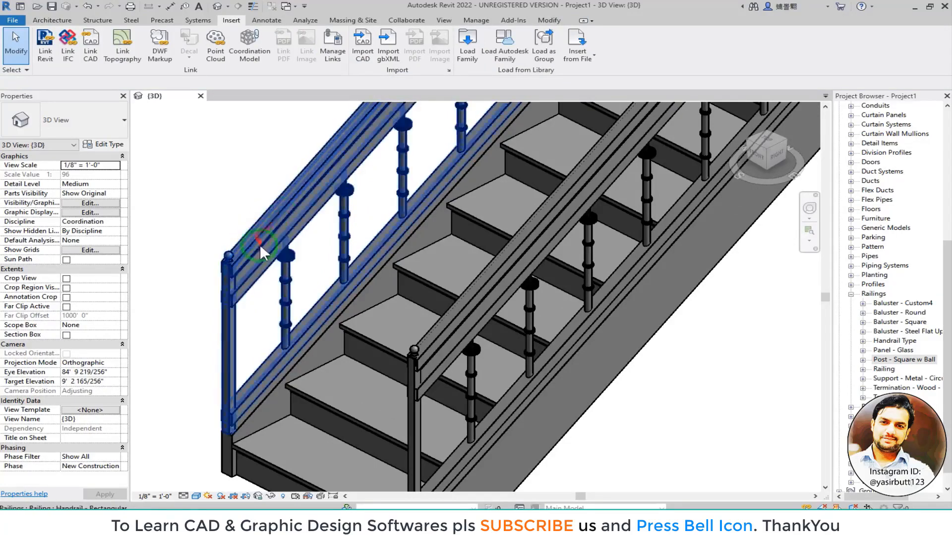
left_click(258, 237)
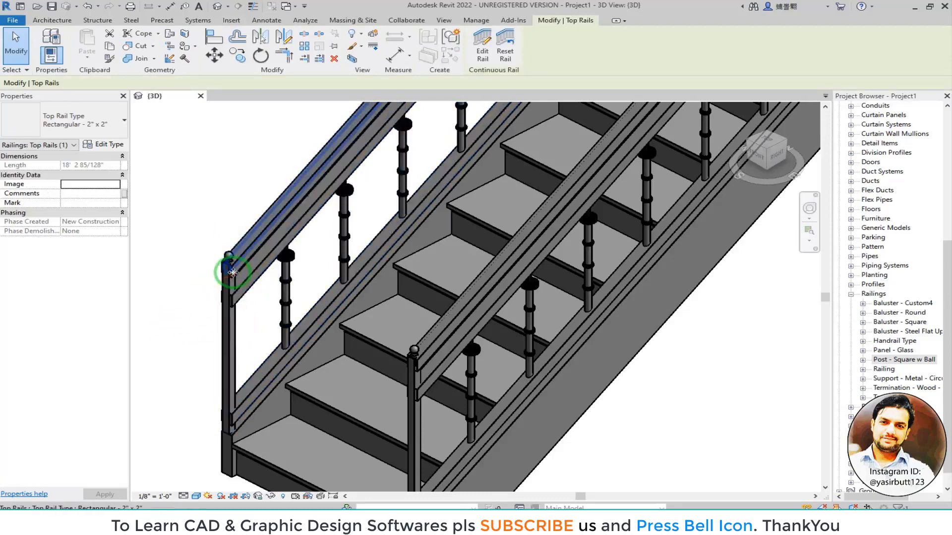
left_click(491, 55)
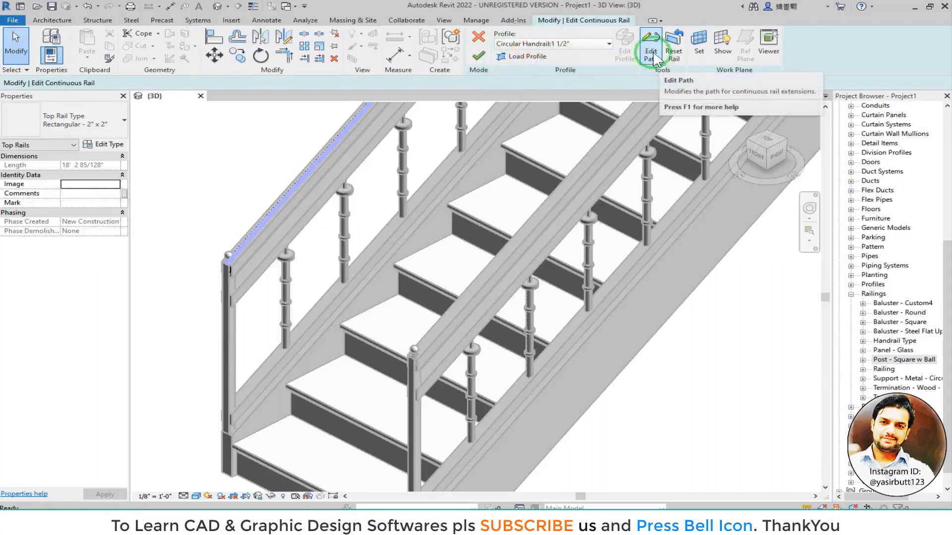
left_click(609, 44)
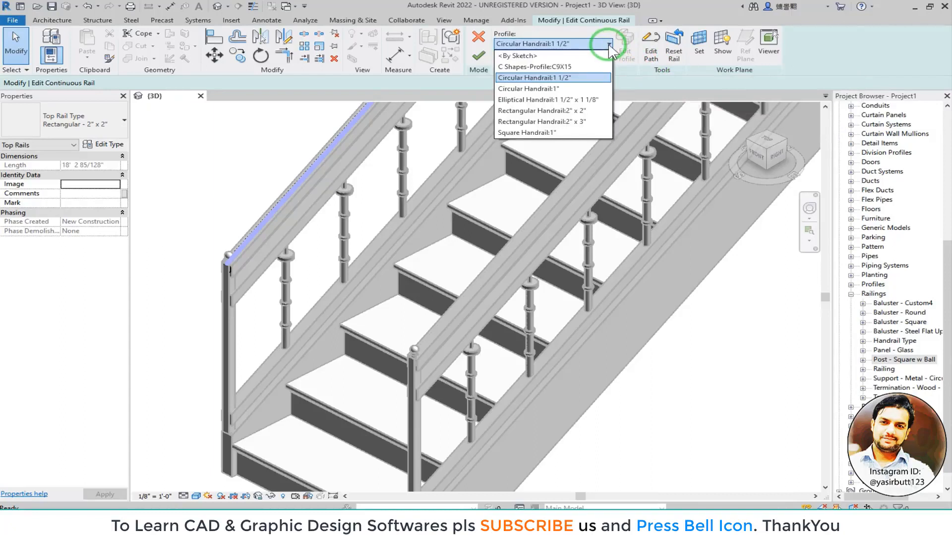
left_click(609, 44)
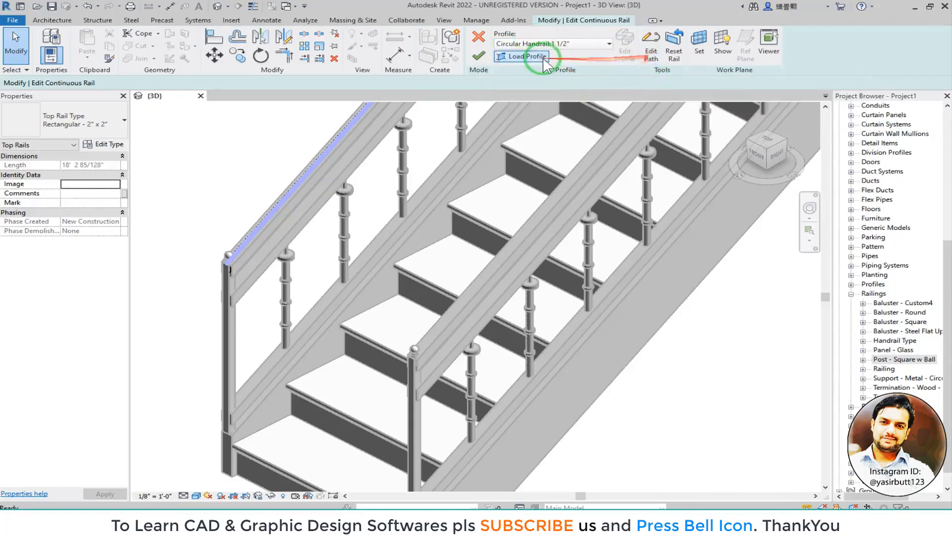
Edit the top rail's path and draw a short straight extension sloping down beyond the bottom post
left_click(652, 63)
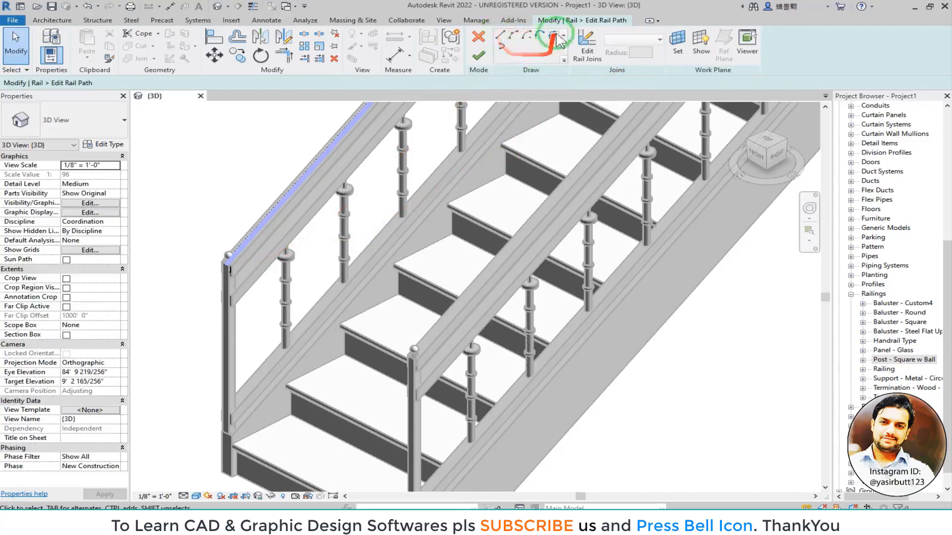
left_click(500, 35)
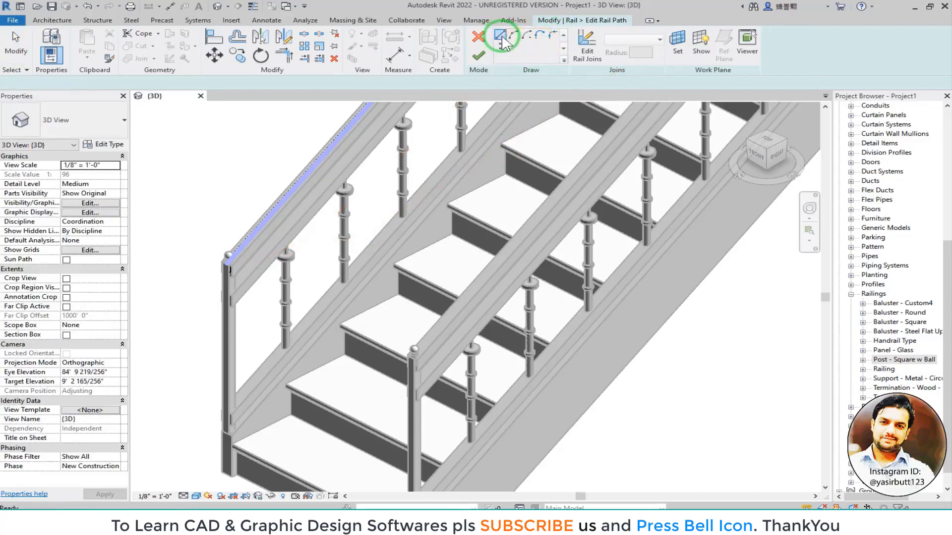
left_click(226, 268)
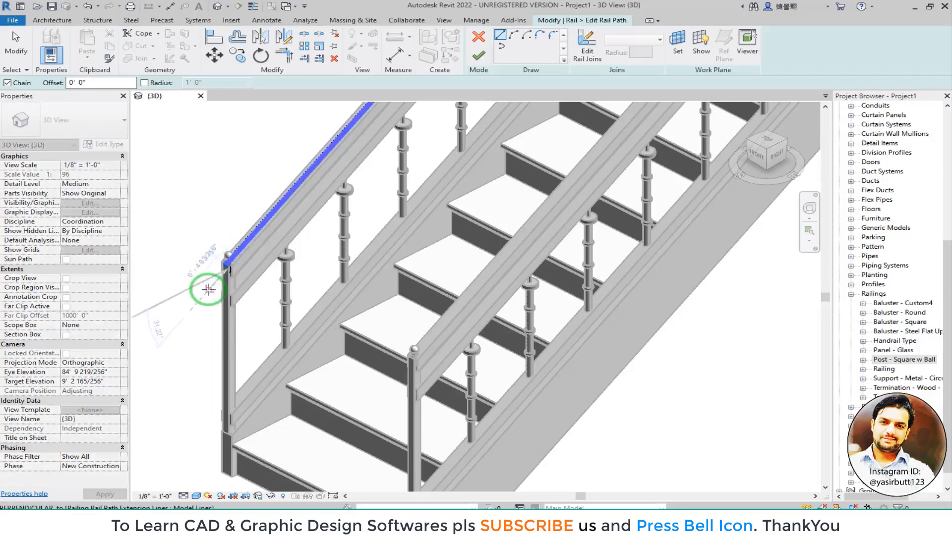
left_click(208, 289)
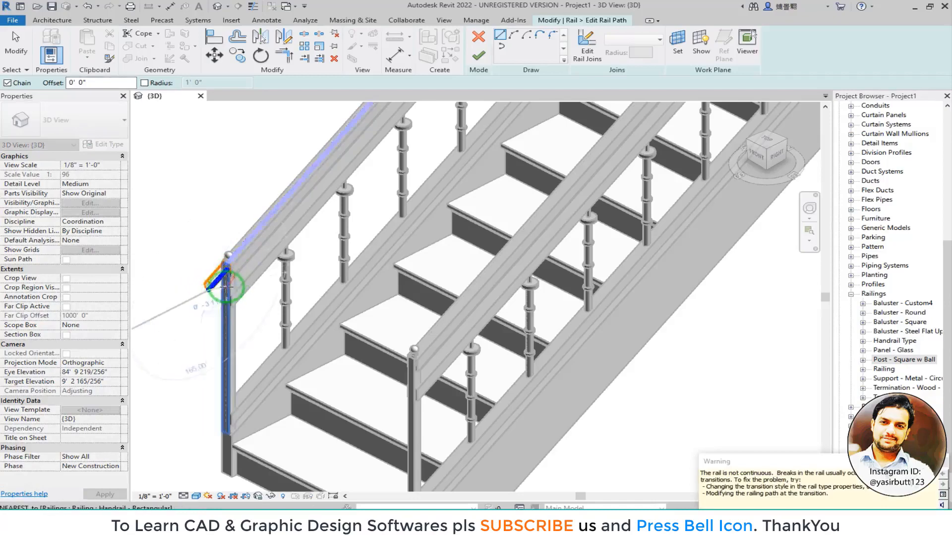
scroll(224, 288, "up", 3)
Add a partial ellipse curling down from the extension's free end, finish the path and rail edits, and deselect the rail
left_click(500, 45)
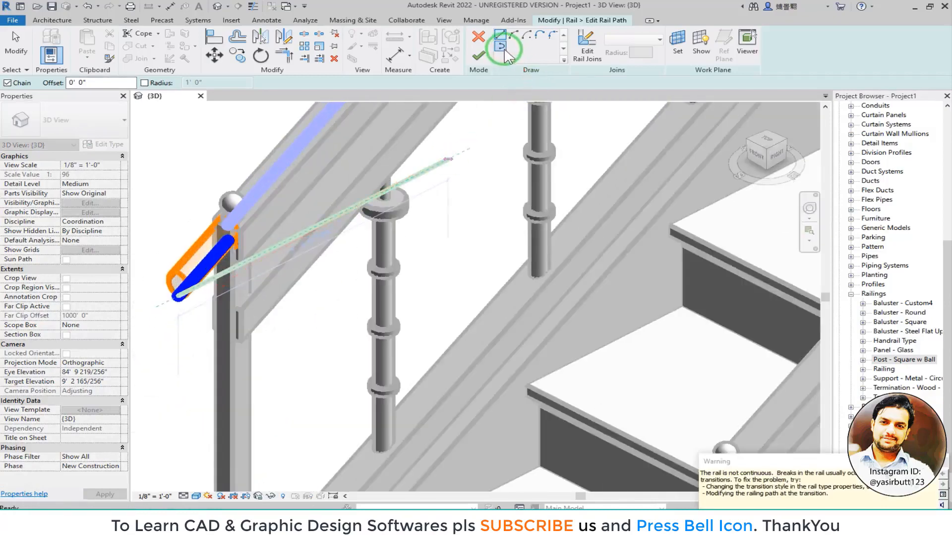
middle_click_drag(143, 344, 303, 305)
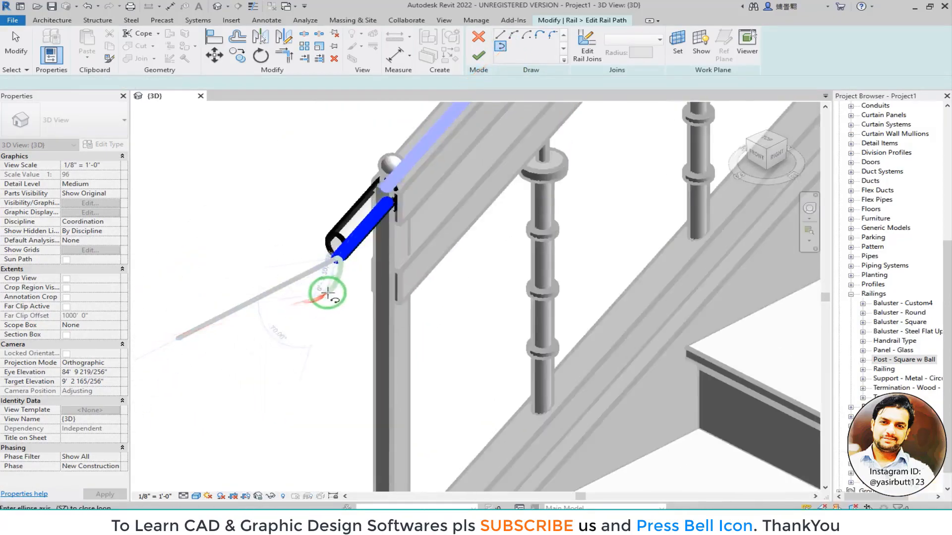
left_click(323, 306)
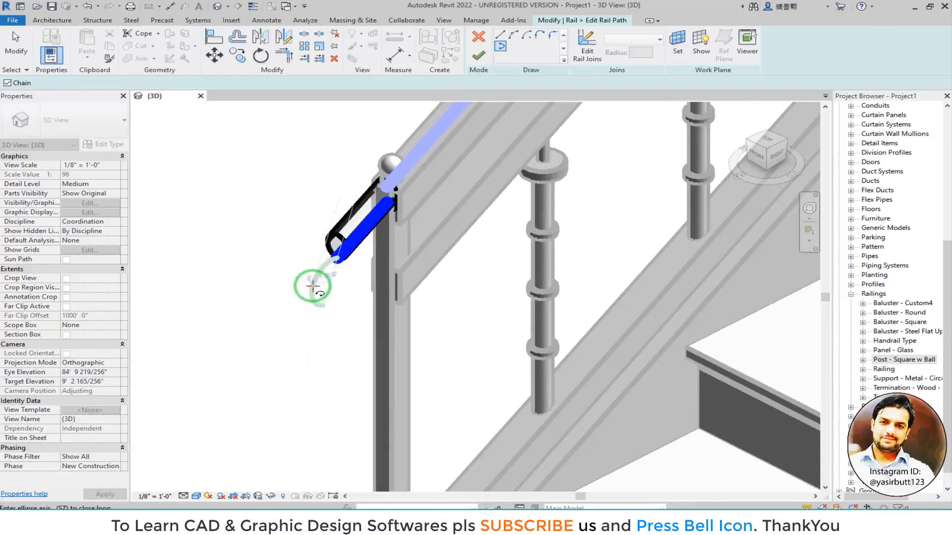
middle_click_drag(347, 319, 153, 270)
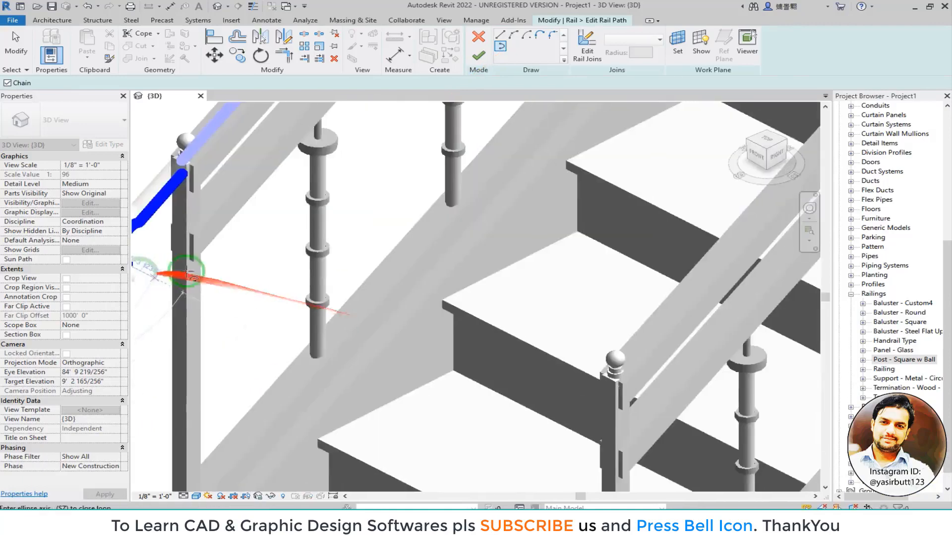
middle_click_drag(409, 214, 501, 217)
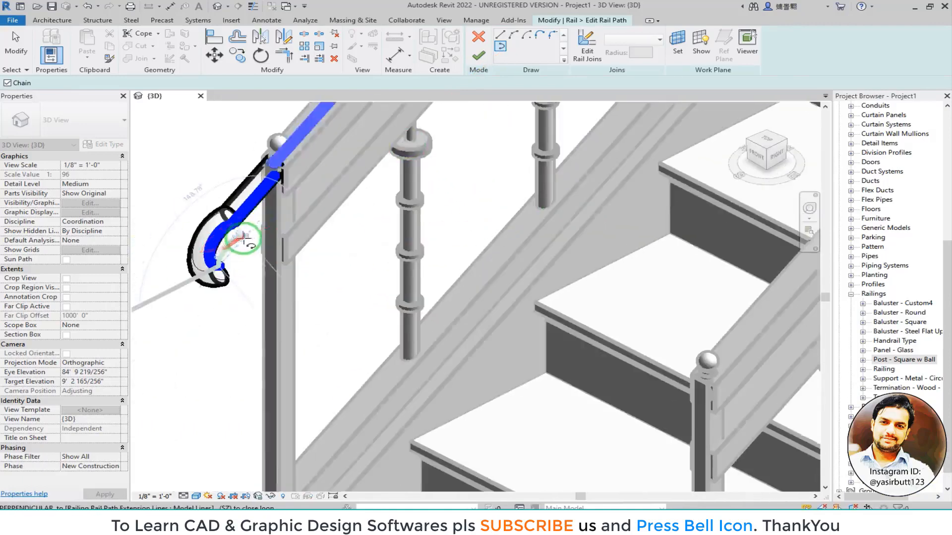
left_click(478, 56)
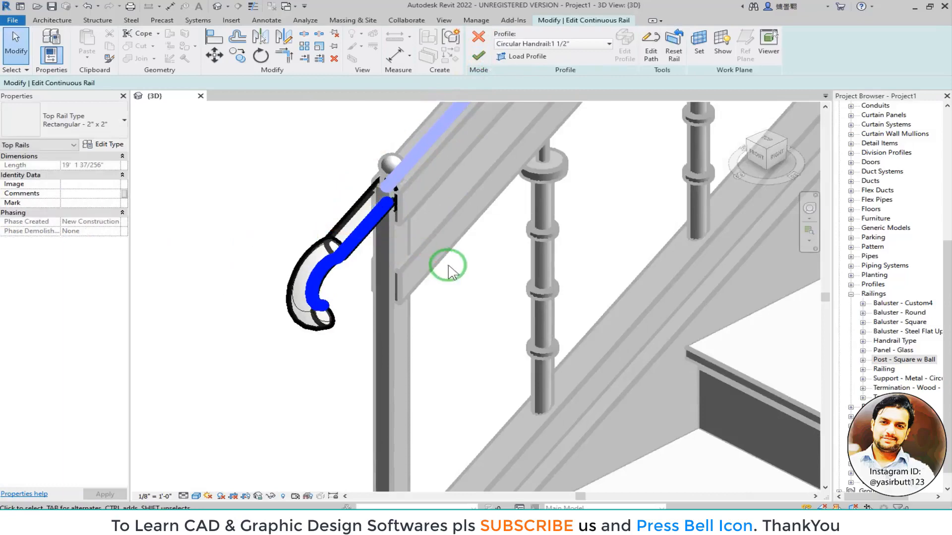
left_click(478, 56)
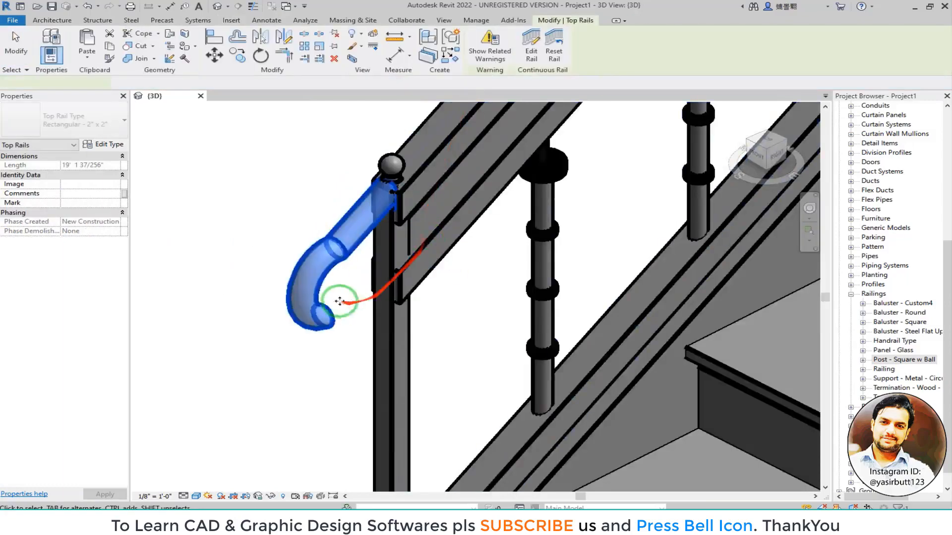
left_click(242, 267)
Inspect the curled top-rail end beyond the far stair railing's bottom post
scroll(251, 320, "down", 4)
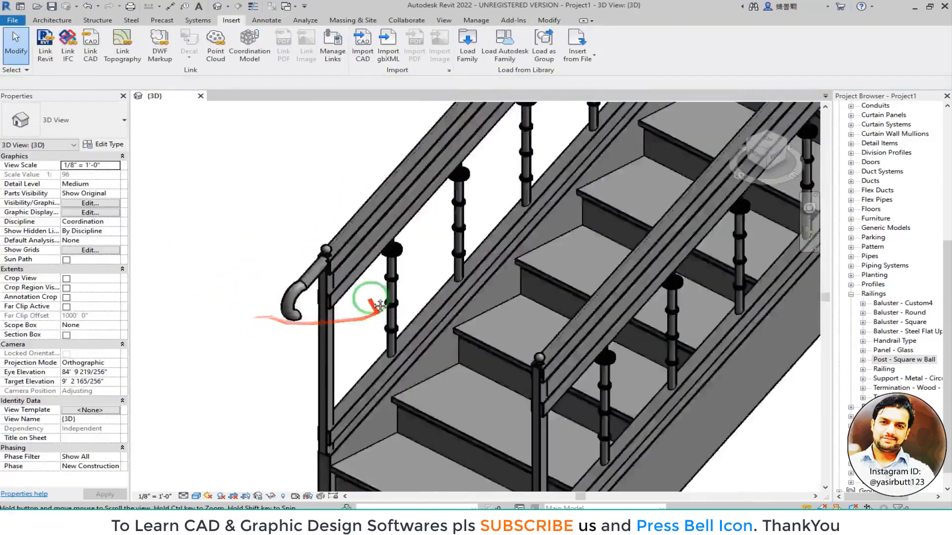
scroll(379, 313, "down", 1)
middle_click_drag(379, 313, 329, 223)
scroll(246, 215, "up", 2)
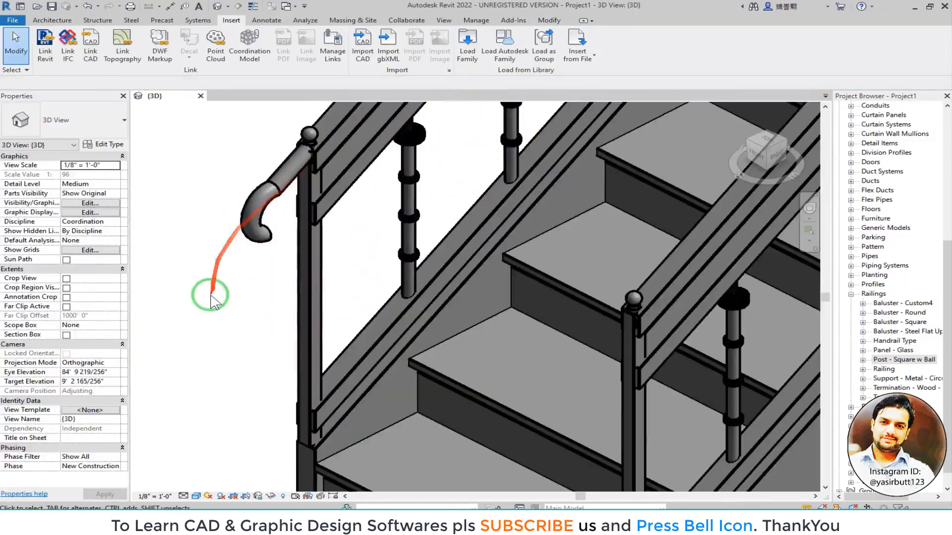
scroll(213, 297, "down", 3)
scroll(271, 211, "up", 2)
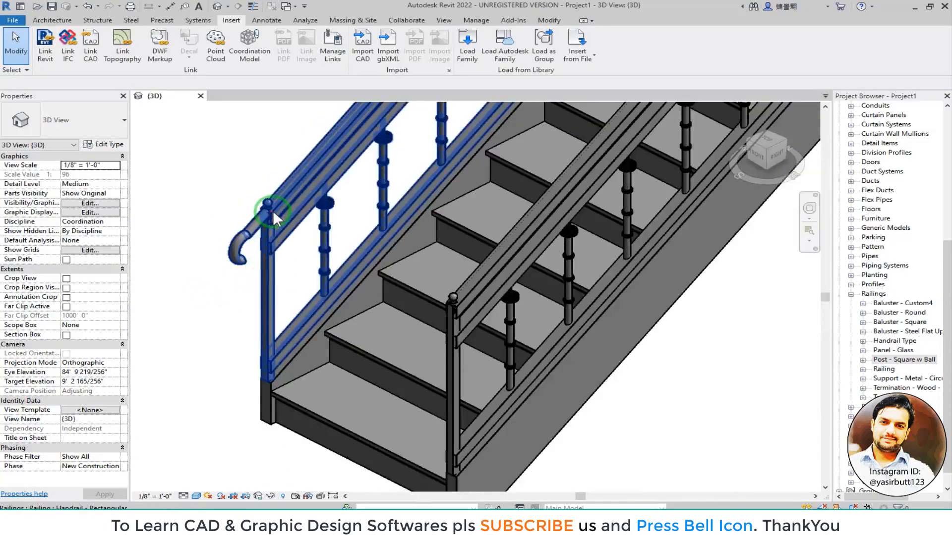
Select only the top rail of the far stair railing and reset it to remove its sketched curled extension
key("Tab")
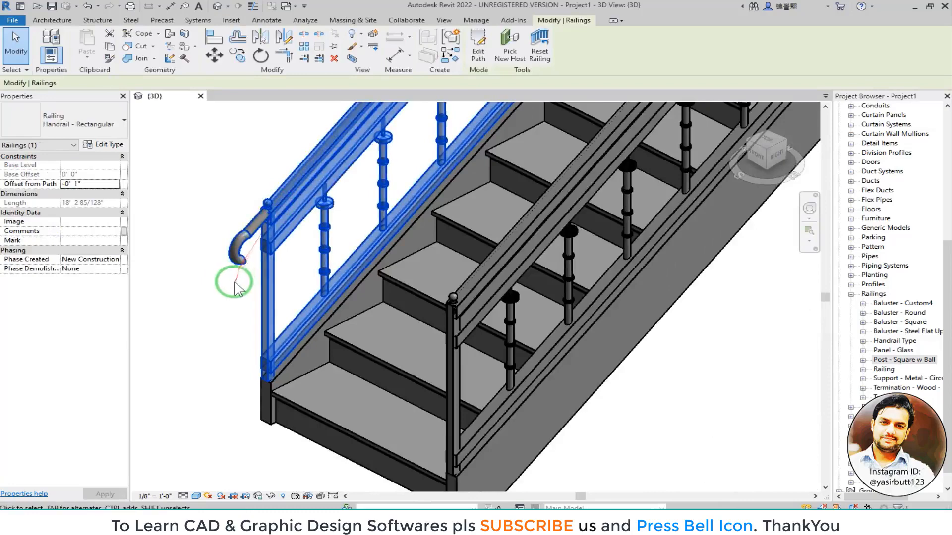
left_click(166, 284)
left_click(236, 245)
key("Tab")
key("Tab")
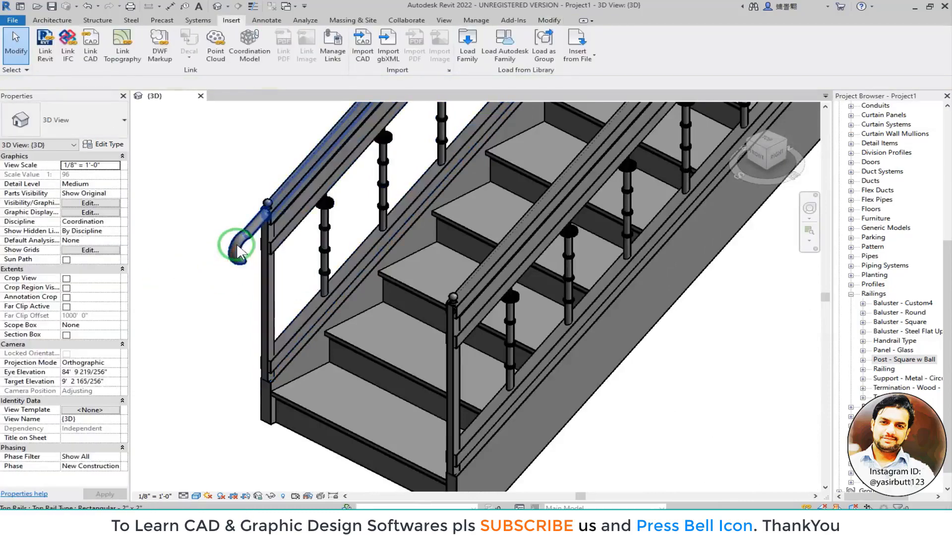
left_click(245, 237)
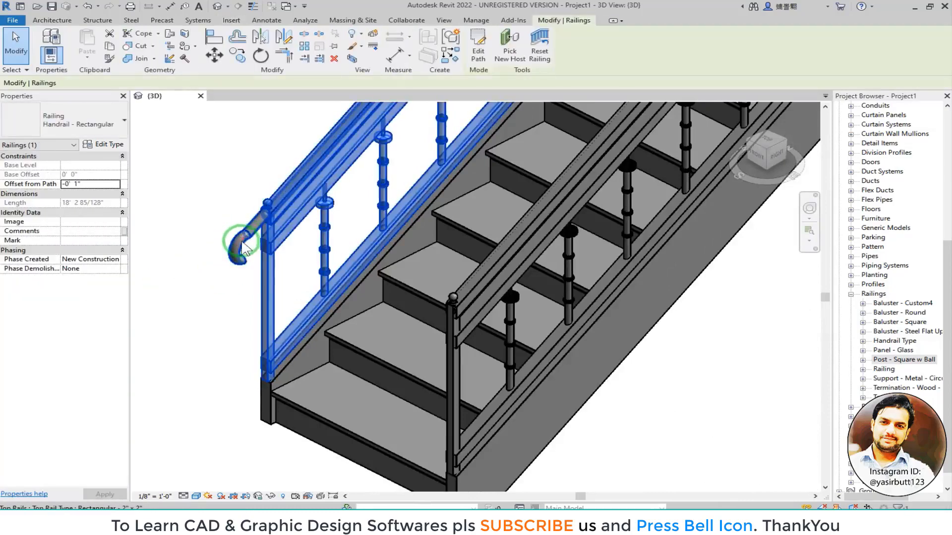
left_click(237, 192)
key("Tab")
left_click(248, 233)
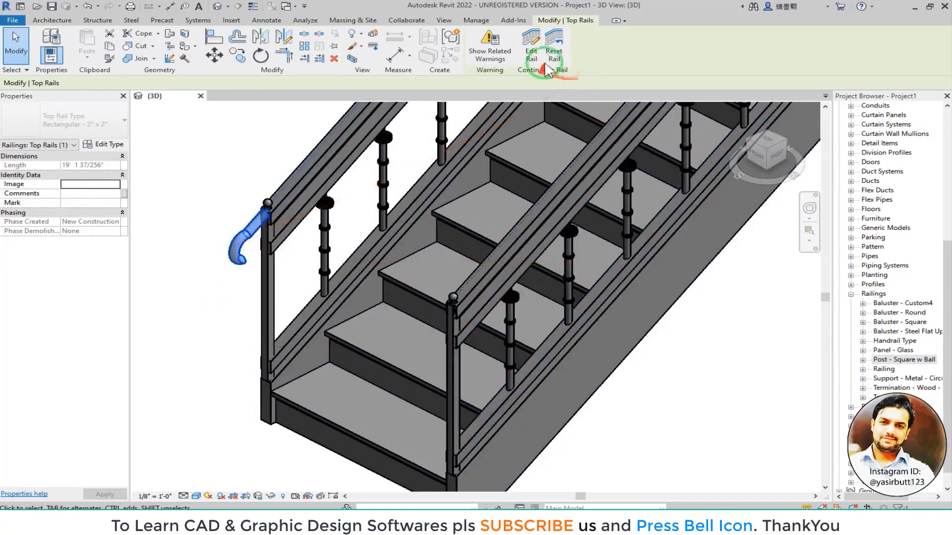
left_click(555, 50)
Select the whole freestanding railing and open its type properties
middle_click_drag(527, 278, 362, 176)
scroll(427, 231, "down", 2)
middle_click_drag(446, 242, 374, 170)
scroll(374, 170, "up", 3)
mouse_move(539, 308)
middle_mouse_down()
mouse_move(479, 233)
mouse_move(555, 299)
middle_mouse_up()
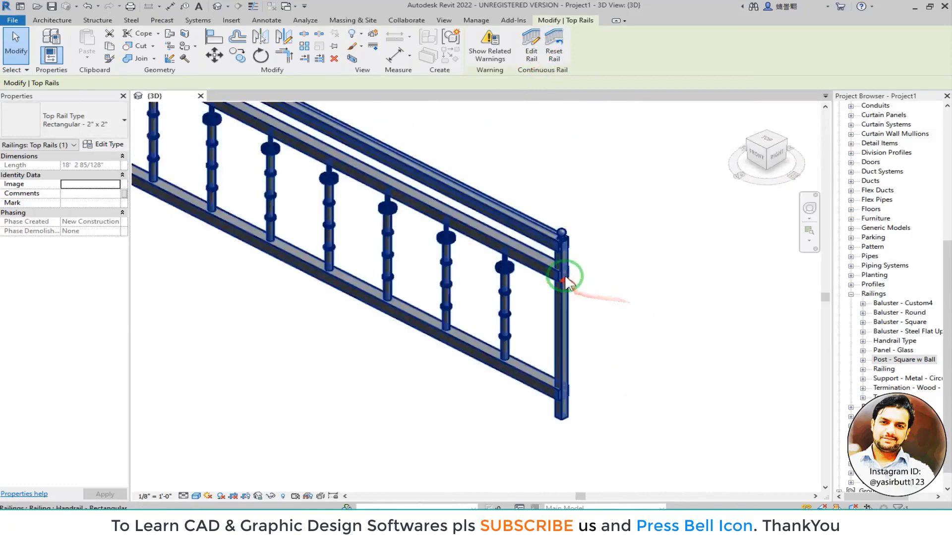
scroll(683, 323, "down", 3)
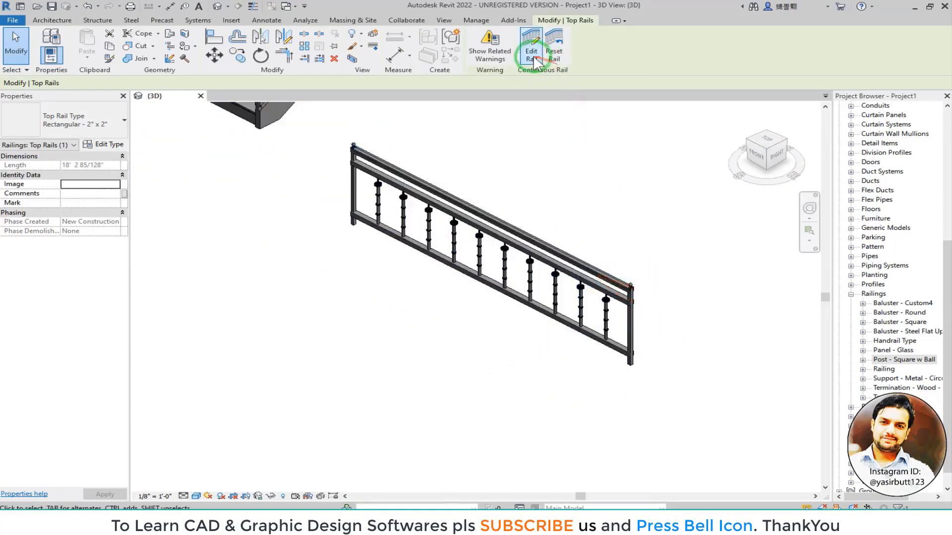
scroll(501, 225, "up", 4)
left_click(499, 244)
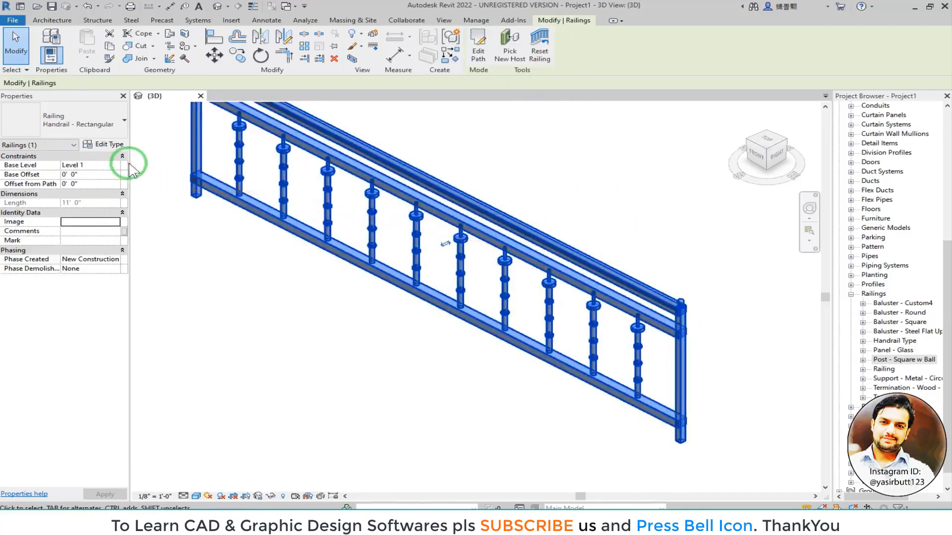
left_click(108, 145)
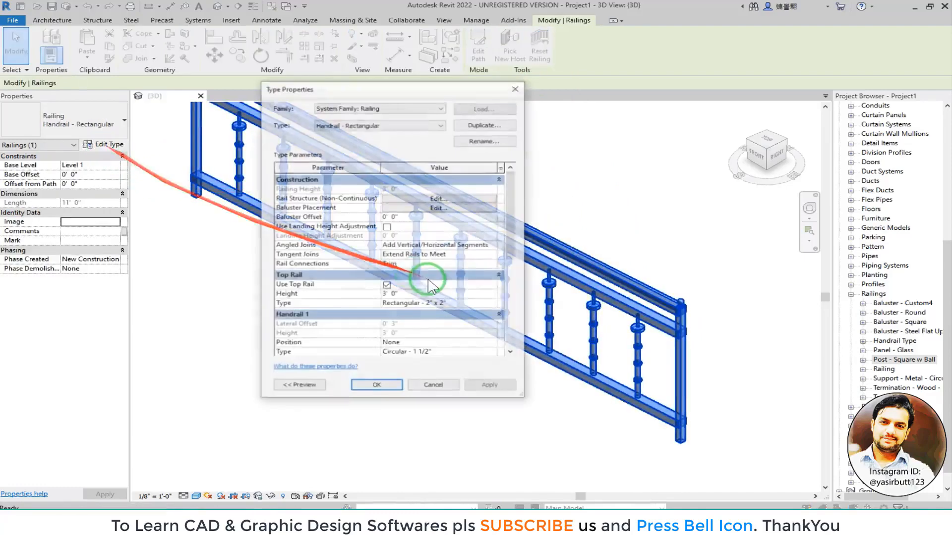
In the railing's Rectangular - 2" x 2" top rail type, set the beginning/bottom extension style to Wall and its length to 1' 0"
left_click_drag(403, 92, 386, 87)
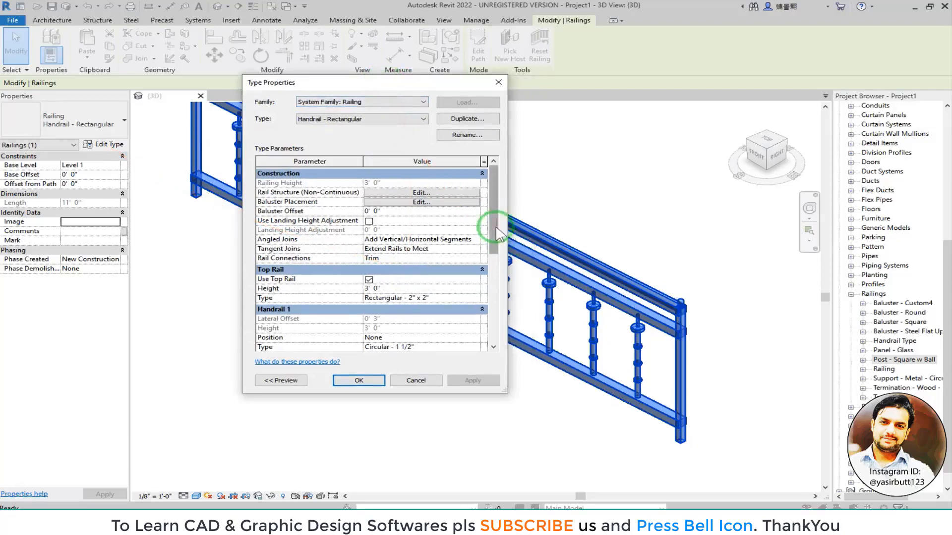
left_click_drag(496, 221, 493, 265)
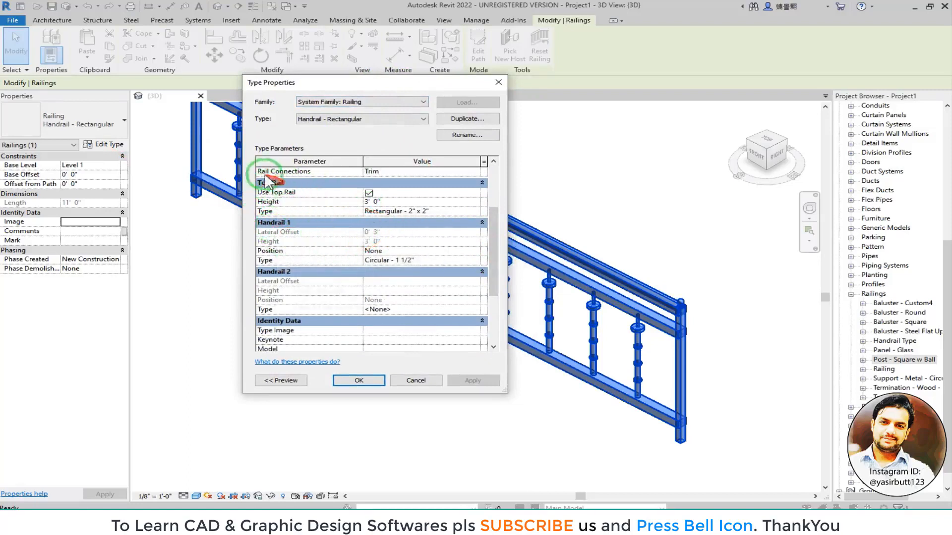
left_click(396, 211)
left_click(476, 211)
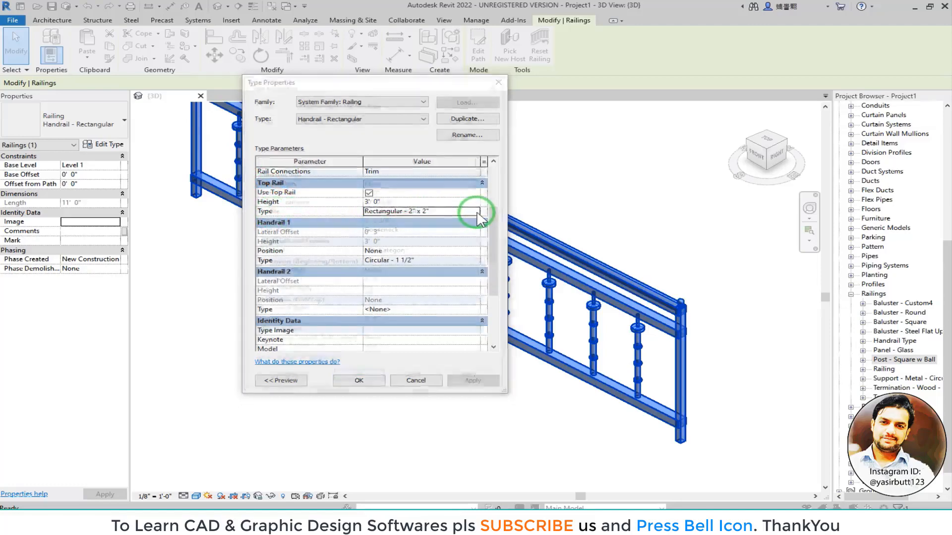
left_click_drag(366, 87, 218, 70)
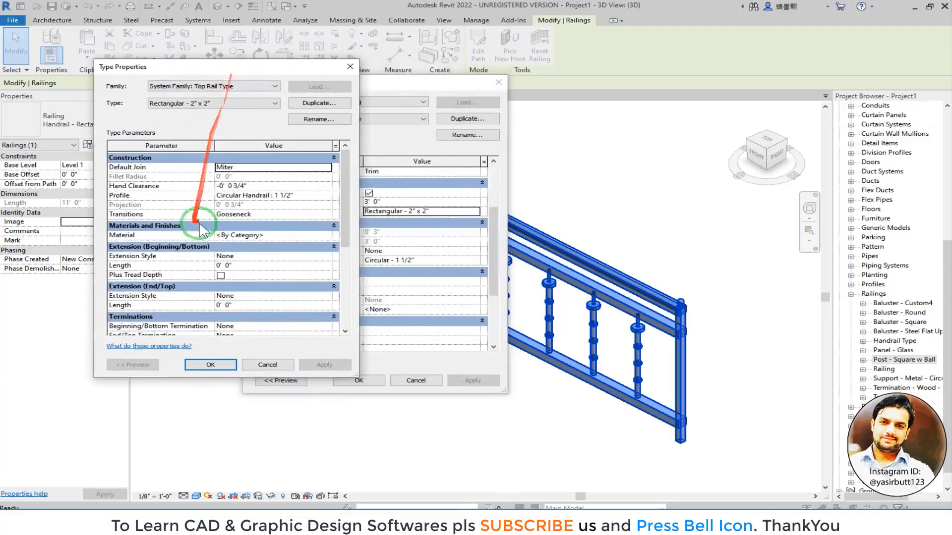
left_click_drag(346, 179, 349, 214)
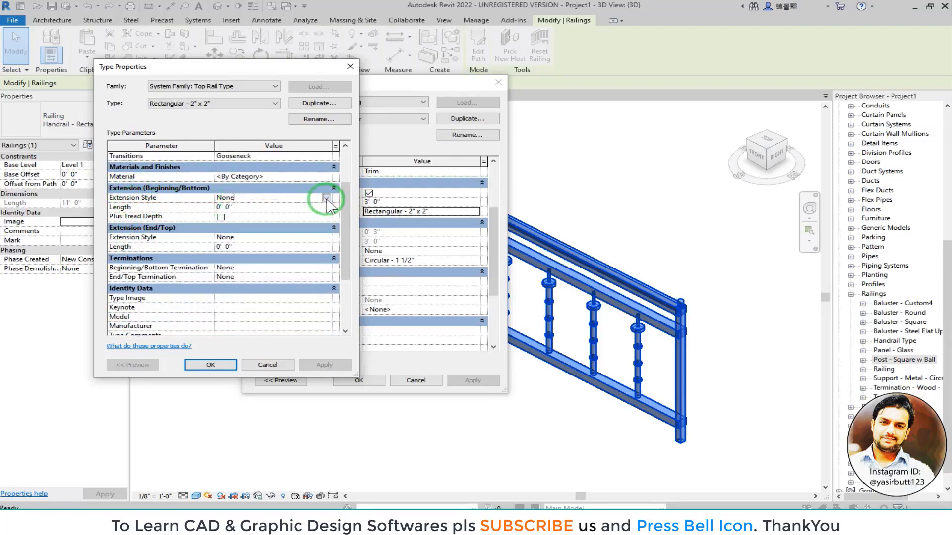
left_click(326, 198)
left_click(223, 214)
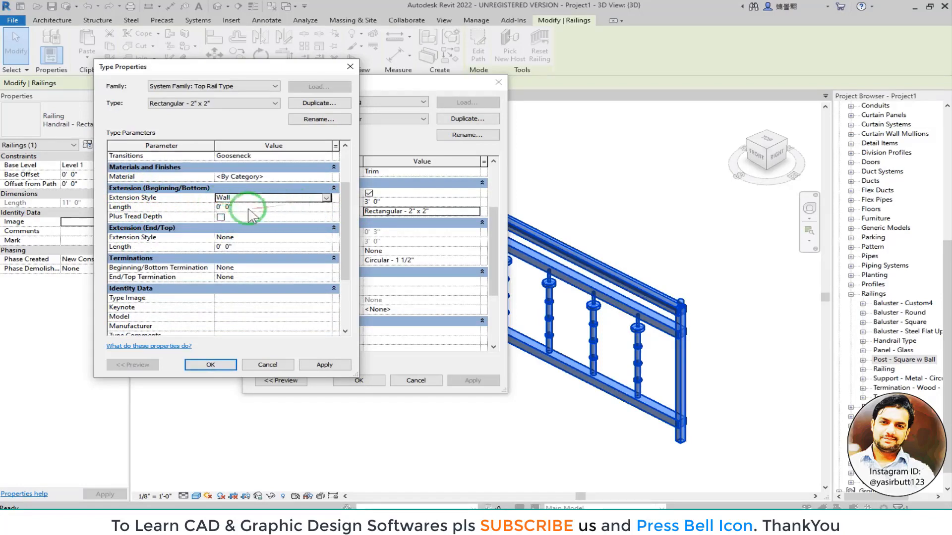
type("1")
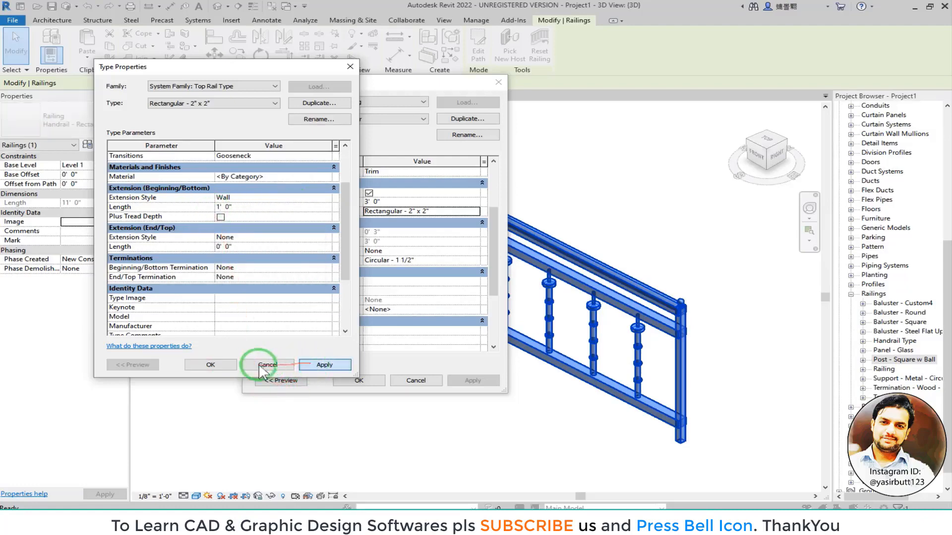
left_click(225, 364)
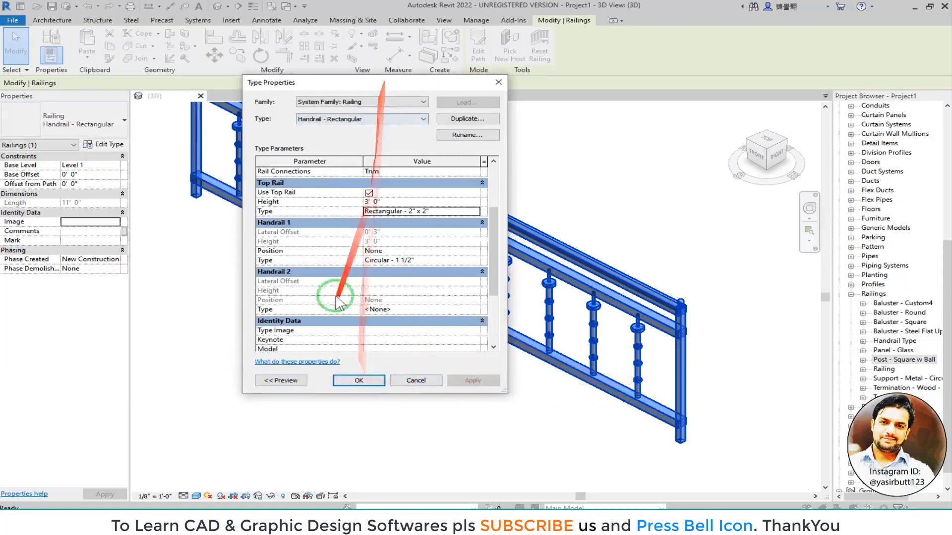
left_click(355, 381)
Check the extended end of the freestanding railing's top rail and reopen the railing's type properties
scroll(233, 174, "up", 4)
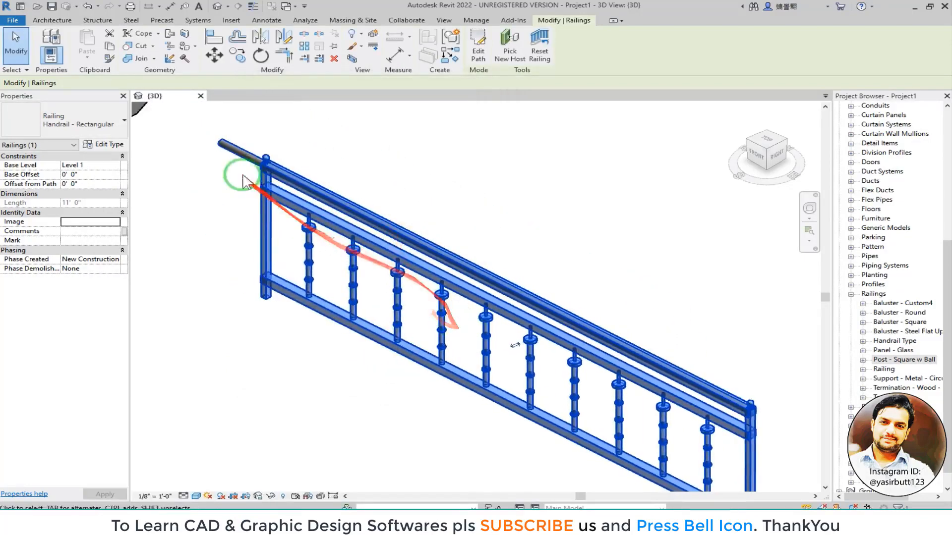
left_click(380, 167)
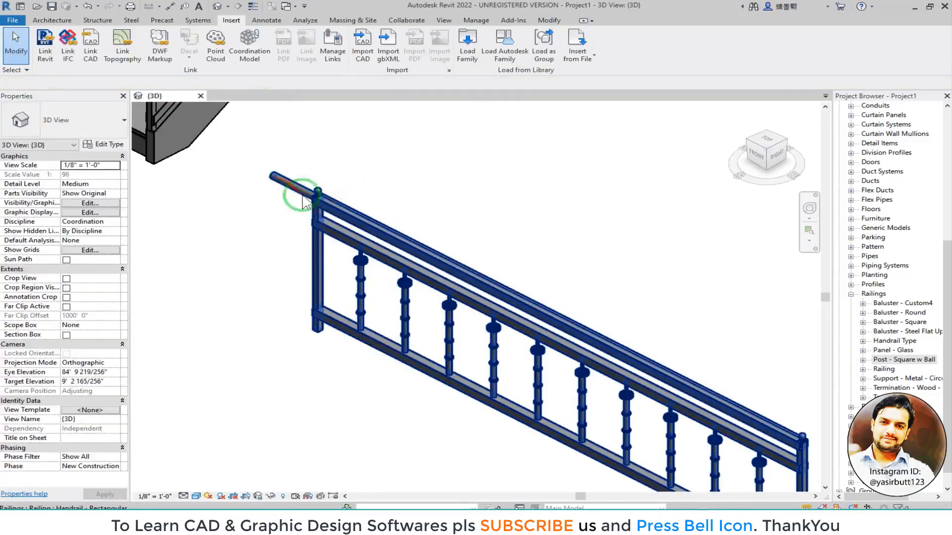
middle_click_drag(404, 230, 317, 190)
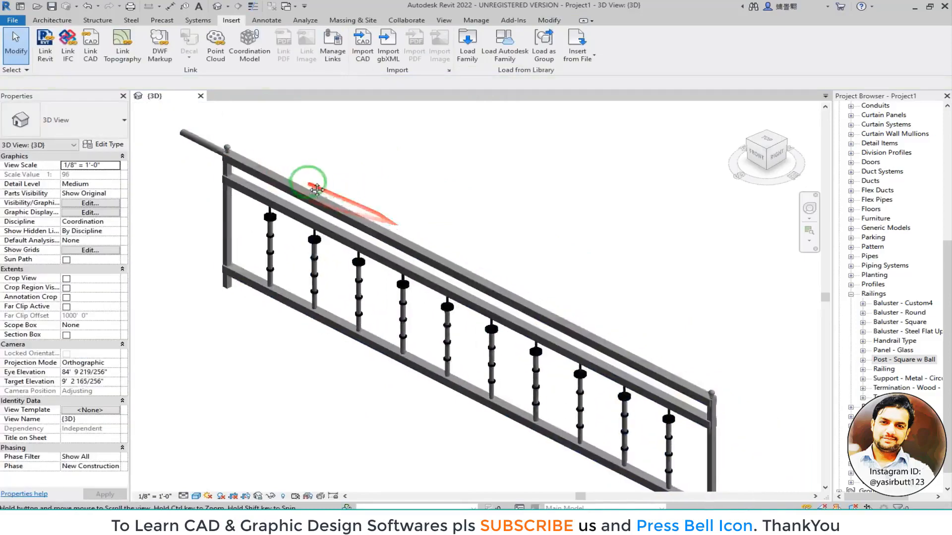
left_click(713, 408)
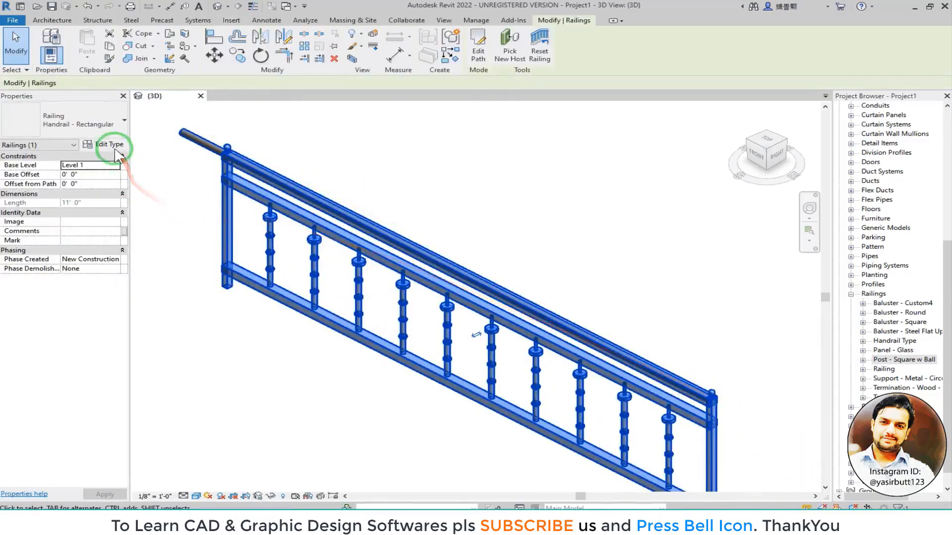
left_click(124, 148)
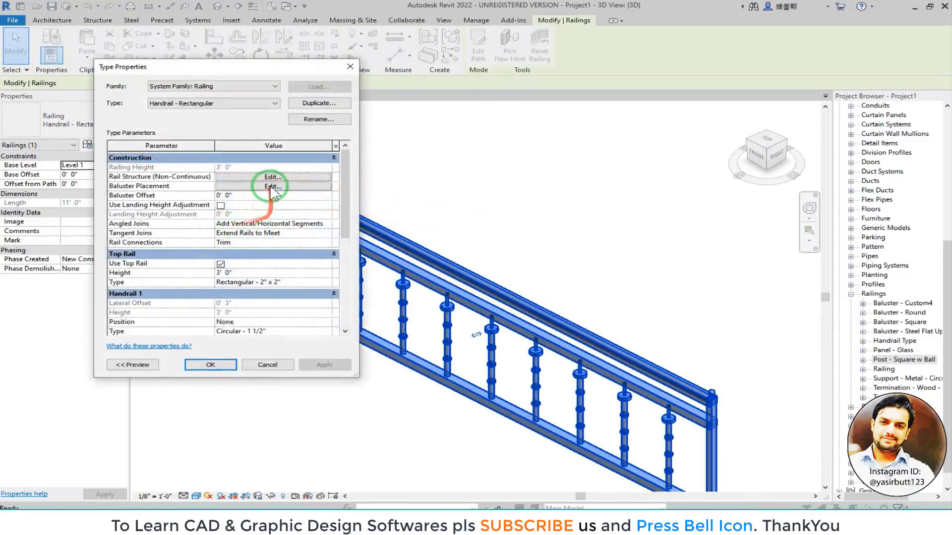
left_click(306, 284)
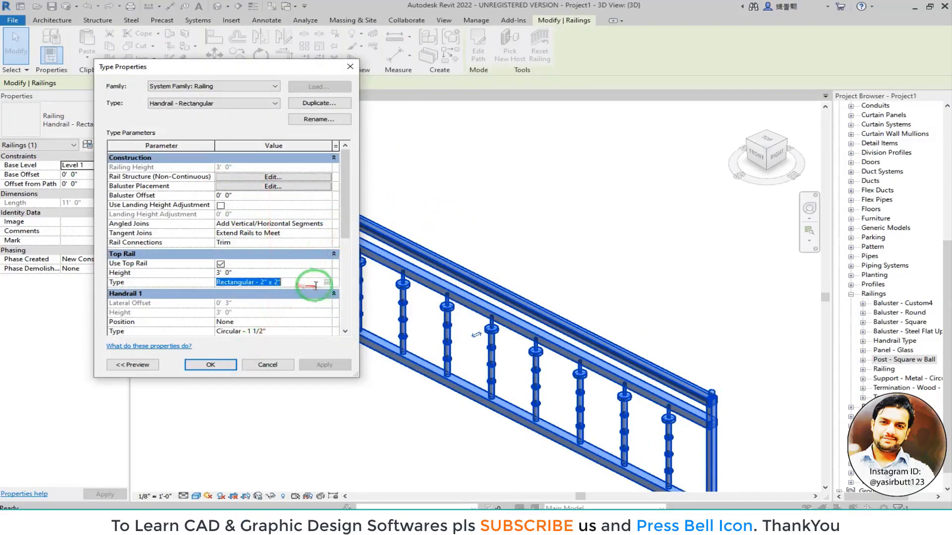
left_click(328, 284)
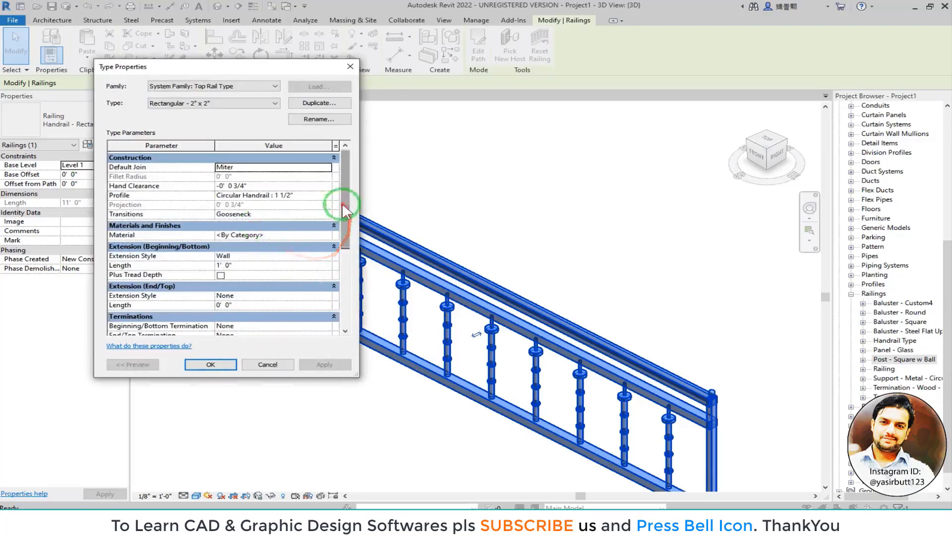
left_click_drag(340, 202, 347, 277)
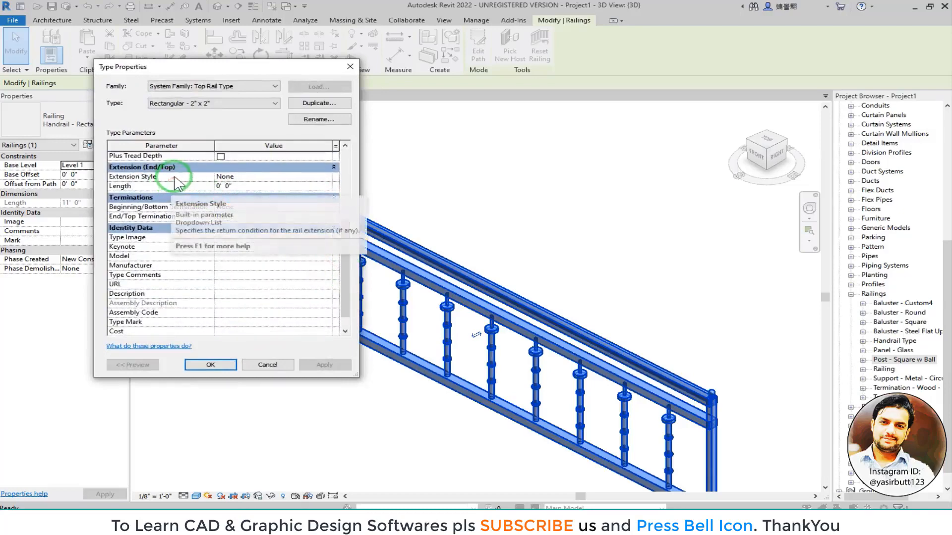
left_click(326, 178)
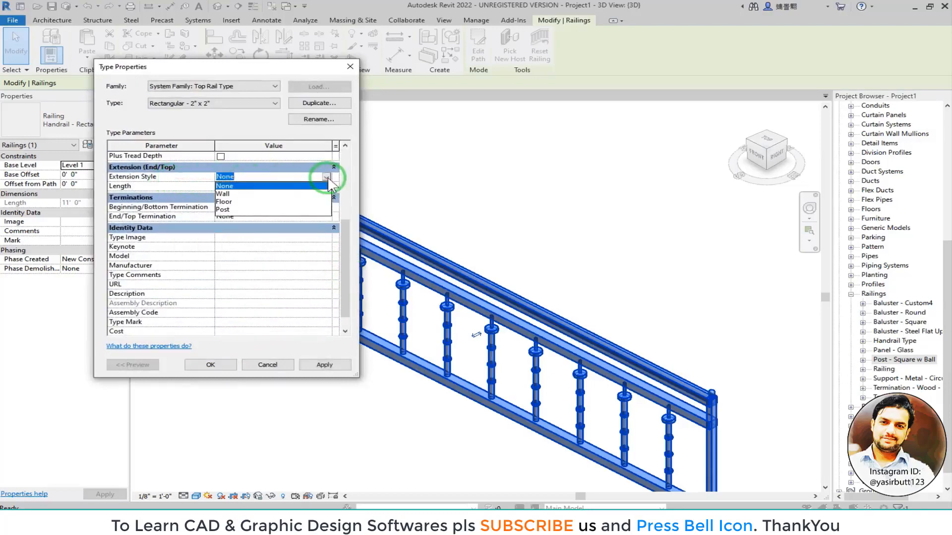
left_click(240, 193)
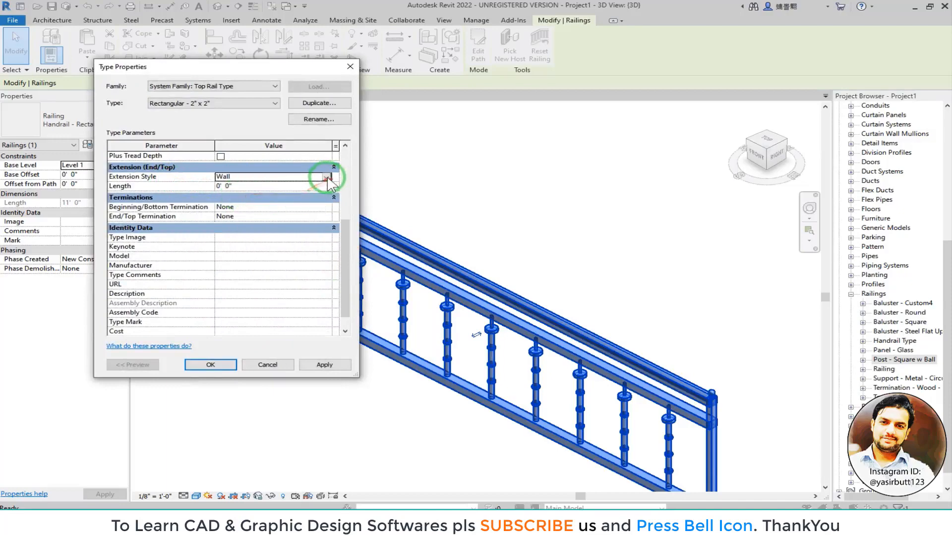
left_click(326, 178)
left_click(226, 202)
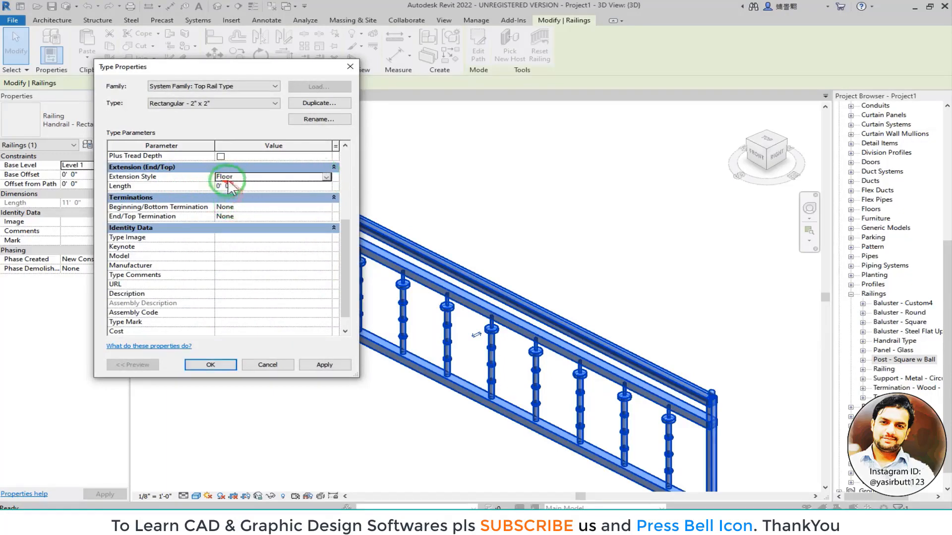
left_click(270, 364)
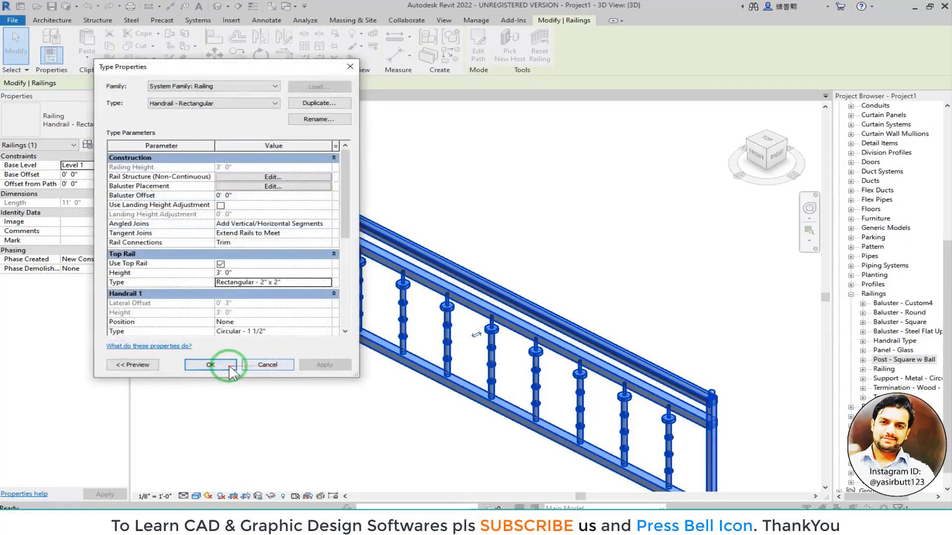
In the Rectangular - 2" x 2" top rail type, set both extension styles to Floor and the end/top length to 1' 0"
left_click(327, 284)
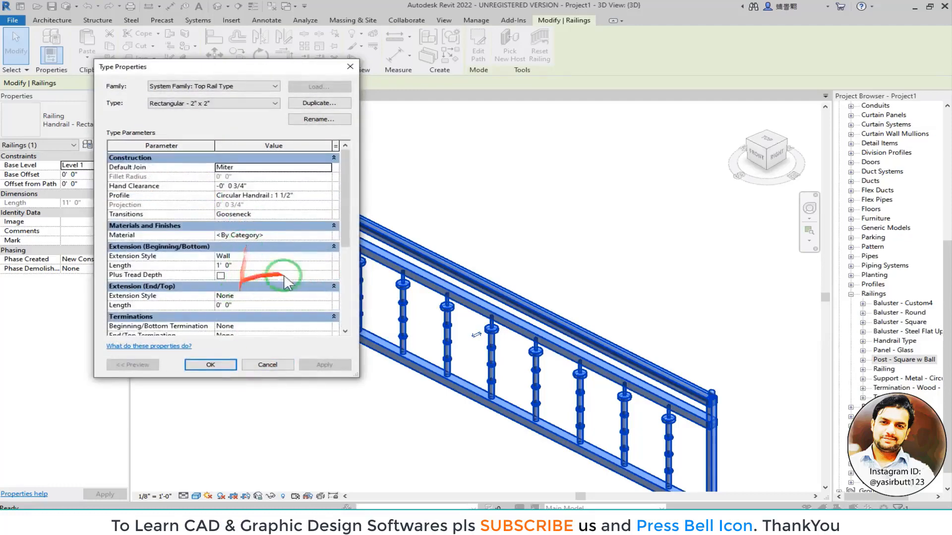
left_click(244, 256)
left_click(327, 256)
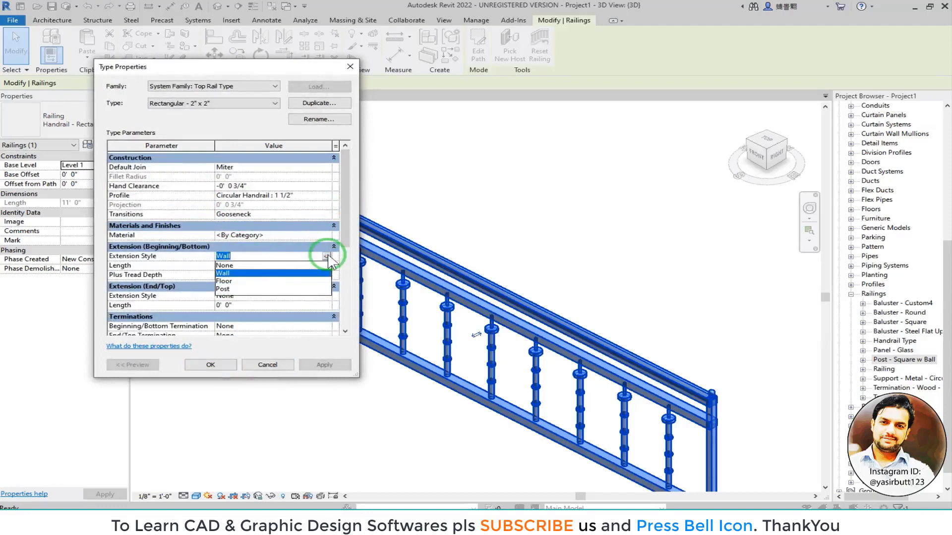
left_click(236, 282)
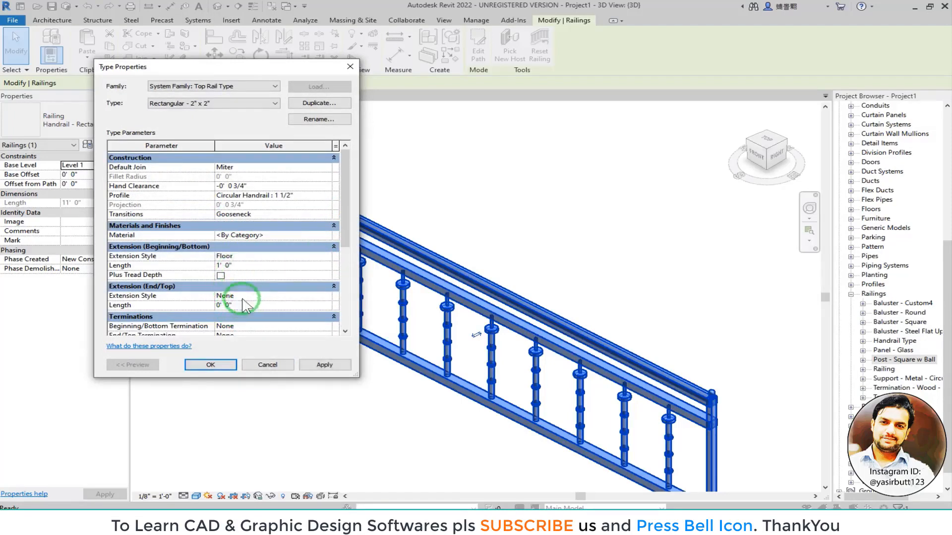
left_click(326, 297)
left_click(223, 322)
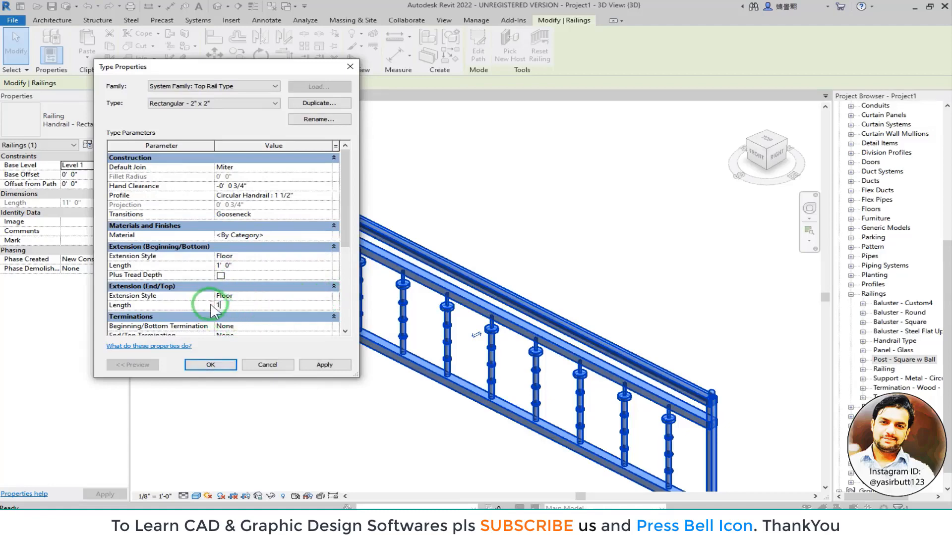
left_click(210, 365)
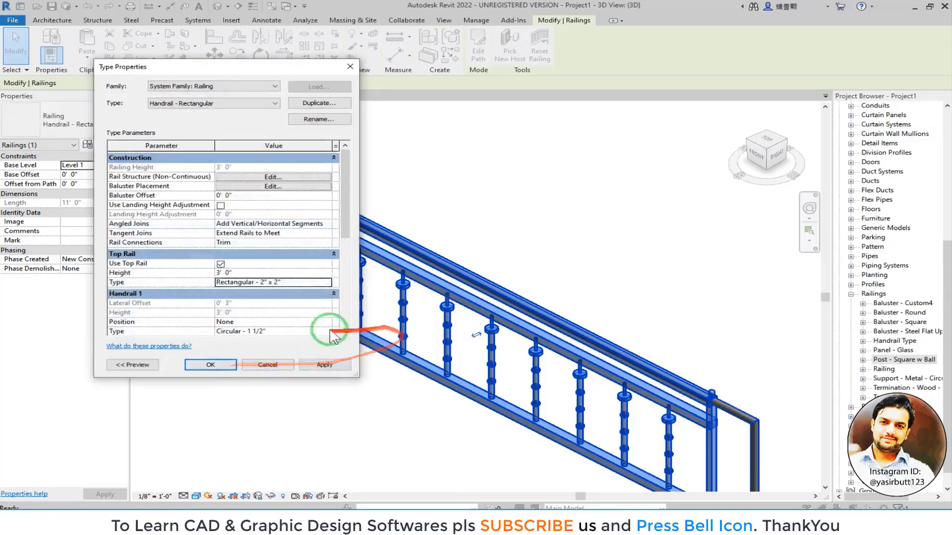
left_click(227, 367)
Examine the floor-style extensions at both ends of the freestanding railing's top rail
scroll(302, 363, "down", 2)
middle_click_drag(283, 372, 272, 311)
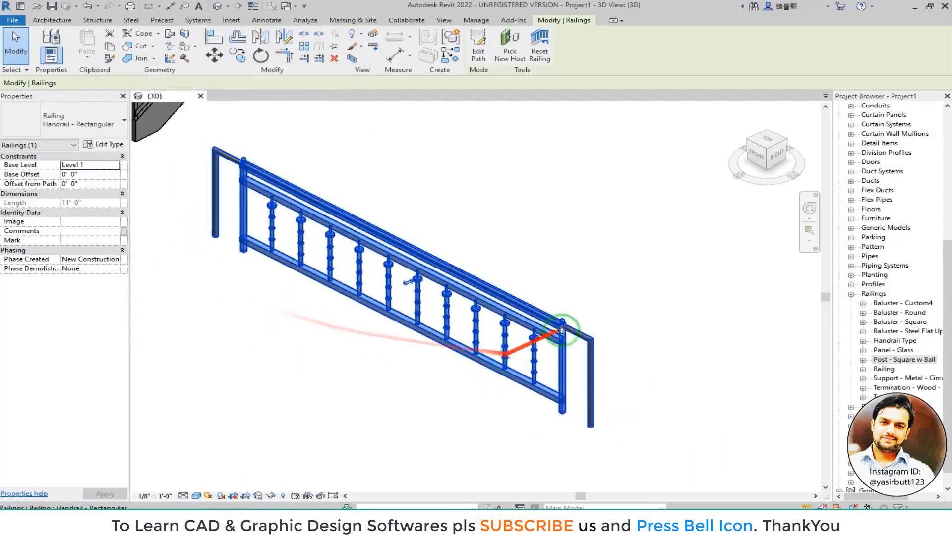
left_click(615, 272)
scroll(570, 331, "up", 1)
scroll(590, 332, "up", 2)
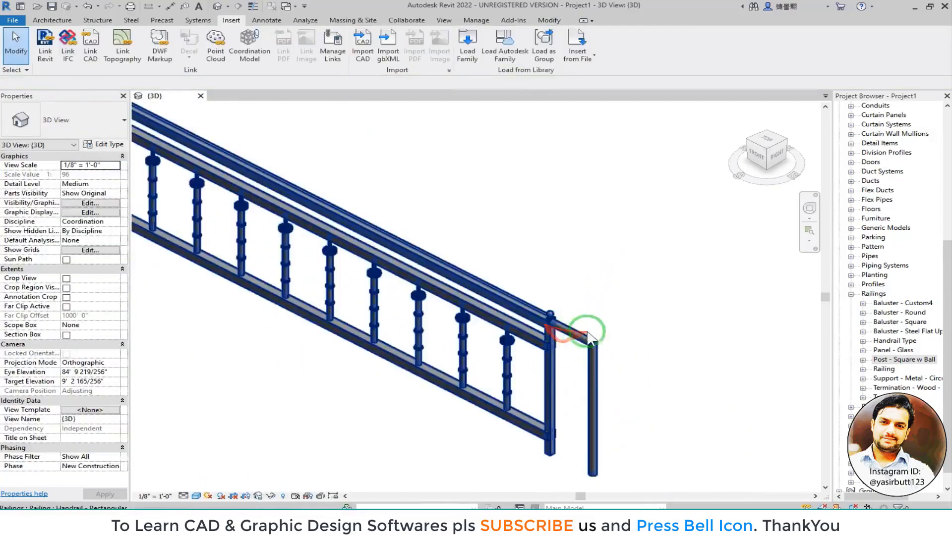
middle_click_drag(495, 329, 311, 281, "shift")
middle_click_drag(439, 313, 259, 263, "shift")
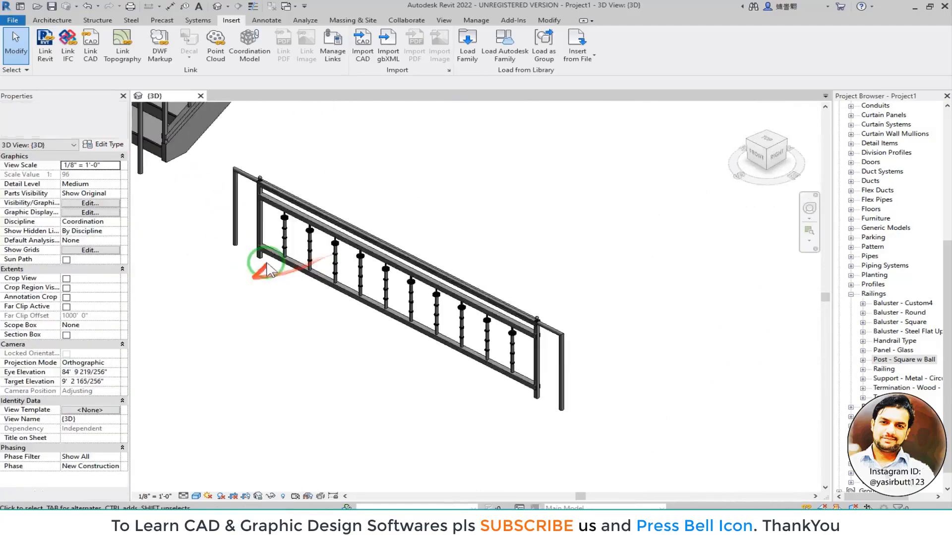
scroll(375, 264, "down", 1)
middle_click_drag(414, 250, 364, 298)
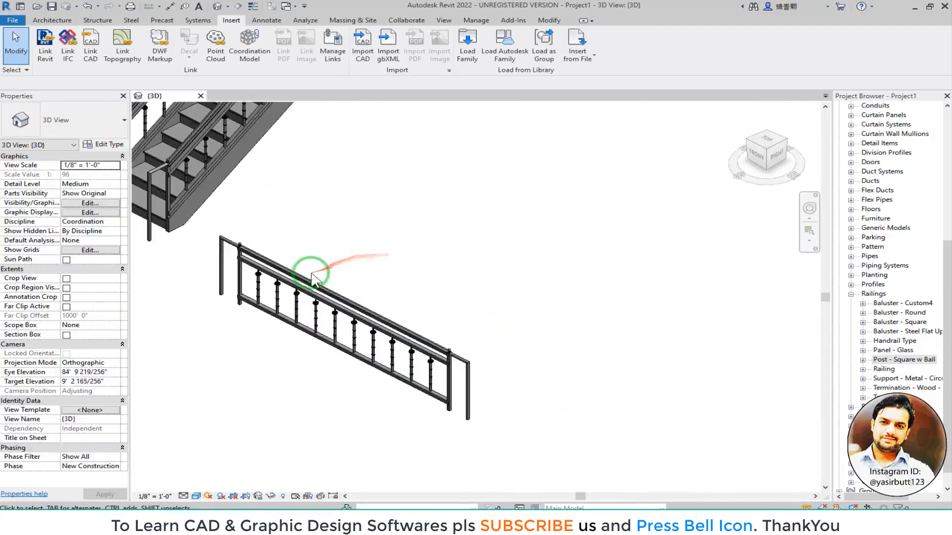
Reopen the freestanding railing's top rail type and set its beginning/bottom extension style to Post
scroll(315, 279, "up", 1)
left_click(318, 286)
left_click(107, 144)
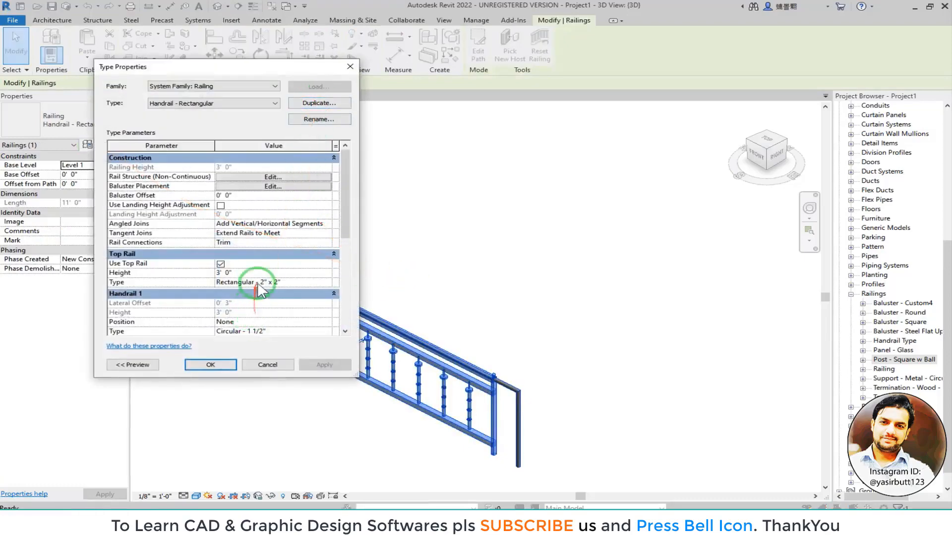
left_click(326, 282)
left_click(266, 266)
left_click(329, 258)
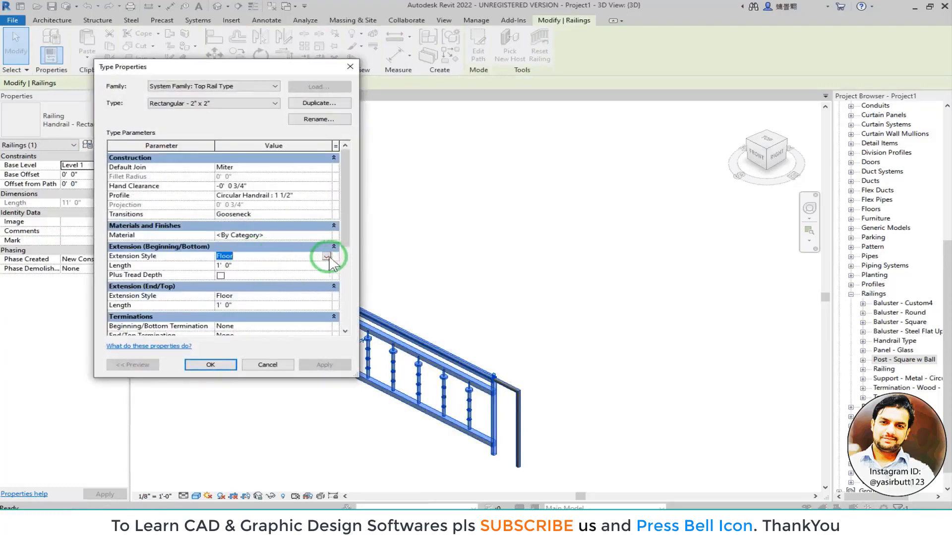
left_click(327, 257)
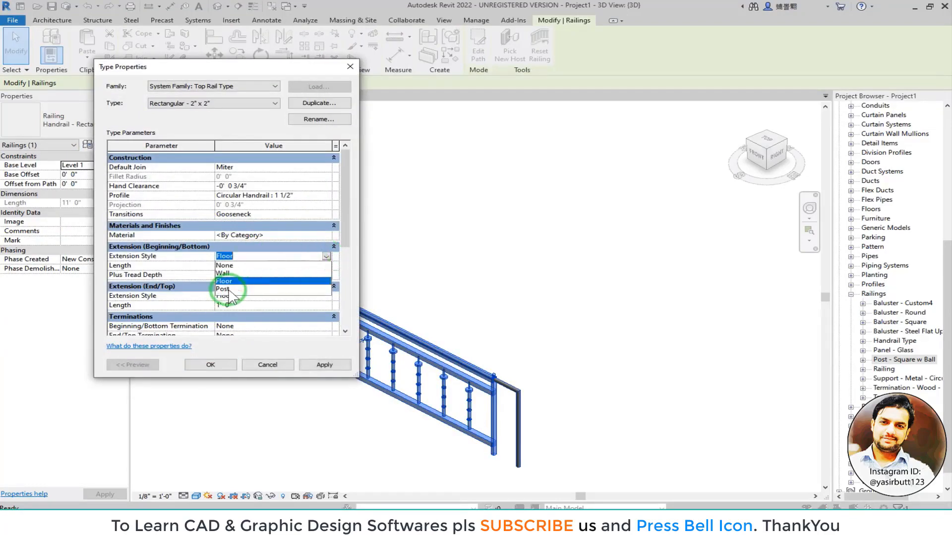
left_click(229, 289)
left_click(331, 366)
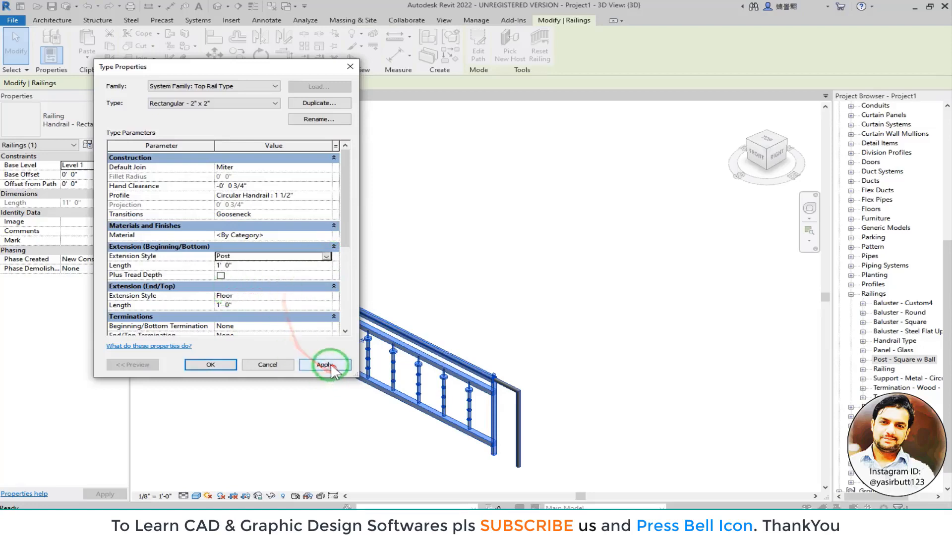
Set the top rail type's end/top extension style to Post and accept the type changes
left_click(254, 297)
left_click(326, 296)
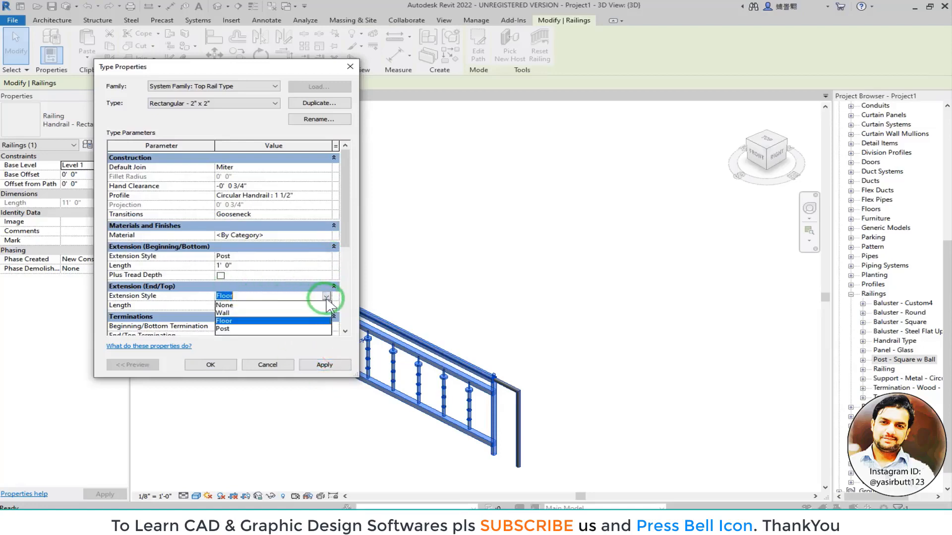
left_click(224, 329)
left_click(310, 367)
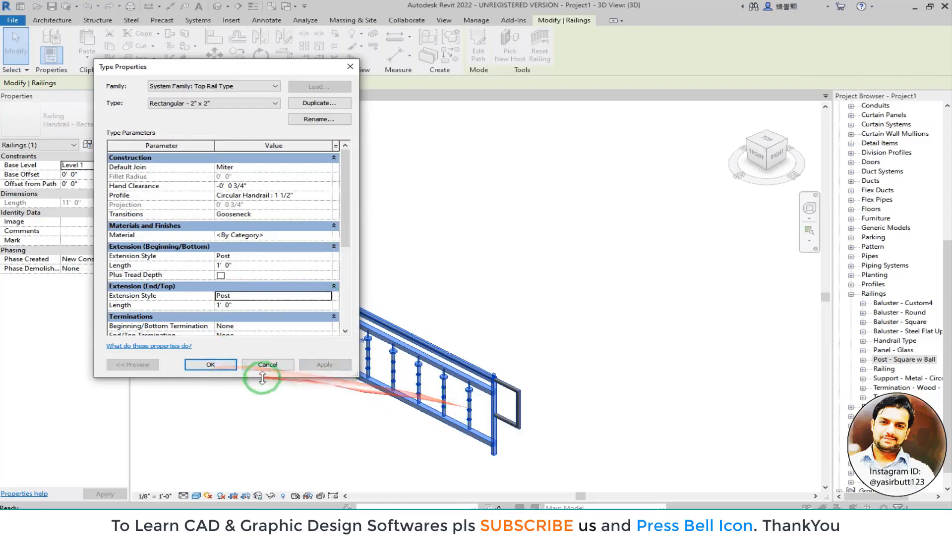
left_click(222, 365)
left_click(212, 367)
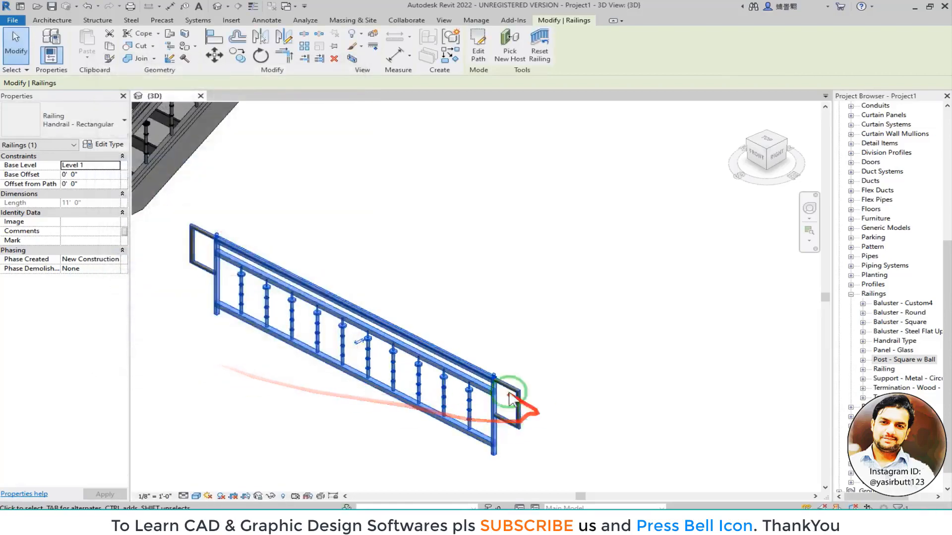
Examine the post-style extensions at both ends of the freestanding railing and review the railing's type properties
middle_click_drag(336, 296, 433, 302)
left_click(485, 220)
scroll(649, 394, "up", 2)
middle_click_drag(647, 394, 614, 315)
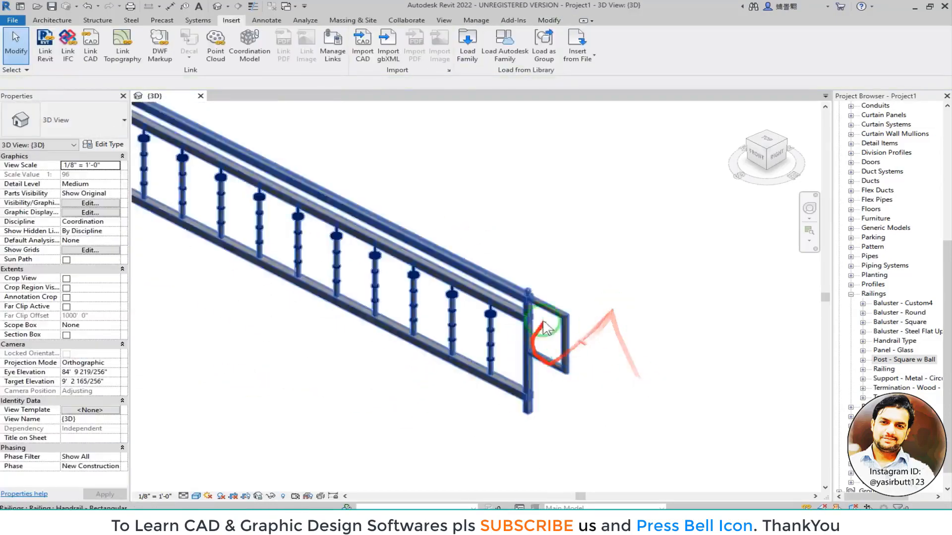
middle_click_drag(594, 366, 618, 383)
scroll(314, 248, "down", 4)
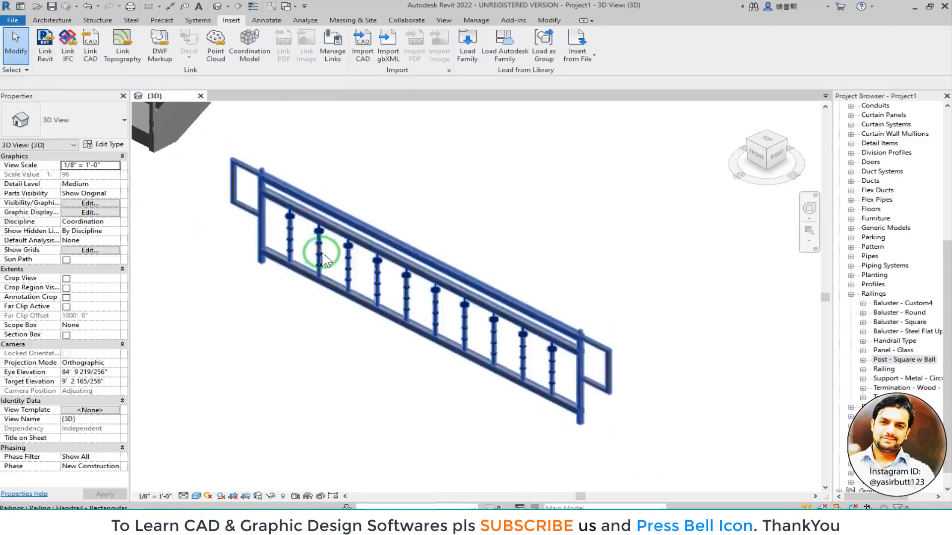
left_click(349, 232)
left_click(95, 144)
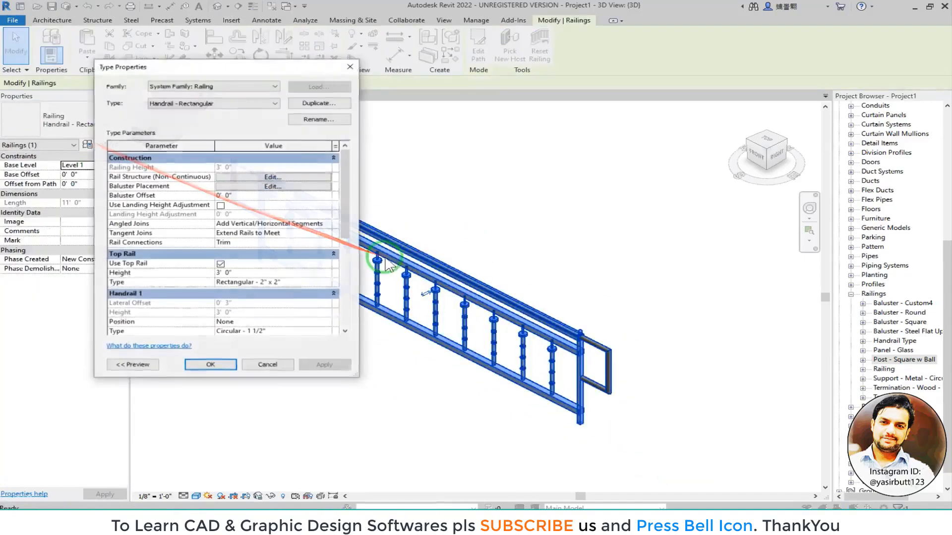
left_click_drag(342, 224, 346, 246)
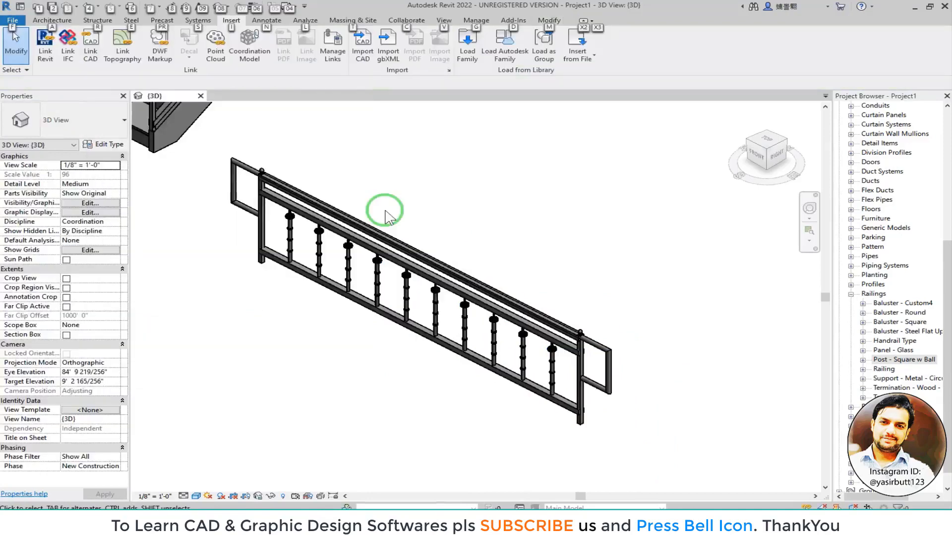
Edit the freestanding railing's path, adding a small arc at the end nearest the stair, and finish the sketch
left_click(401, 268)
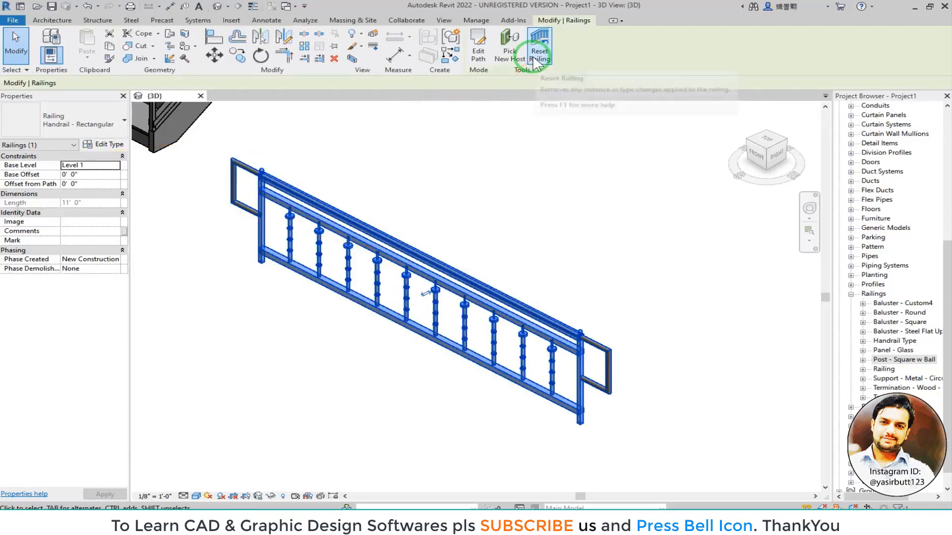
left_click(477, 50)
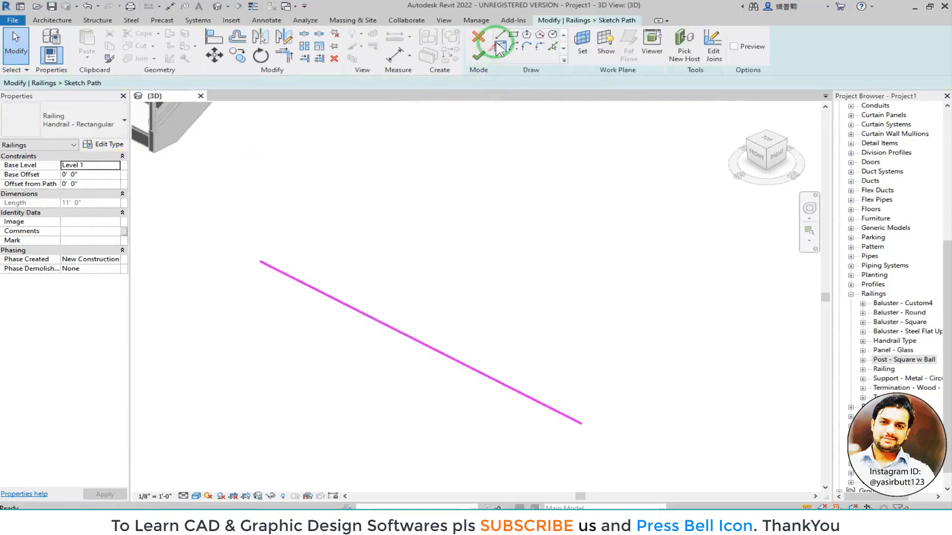
left_click(260, 261)
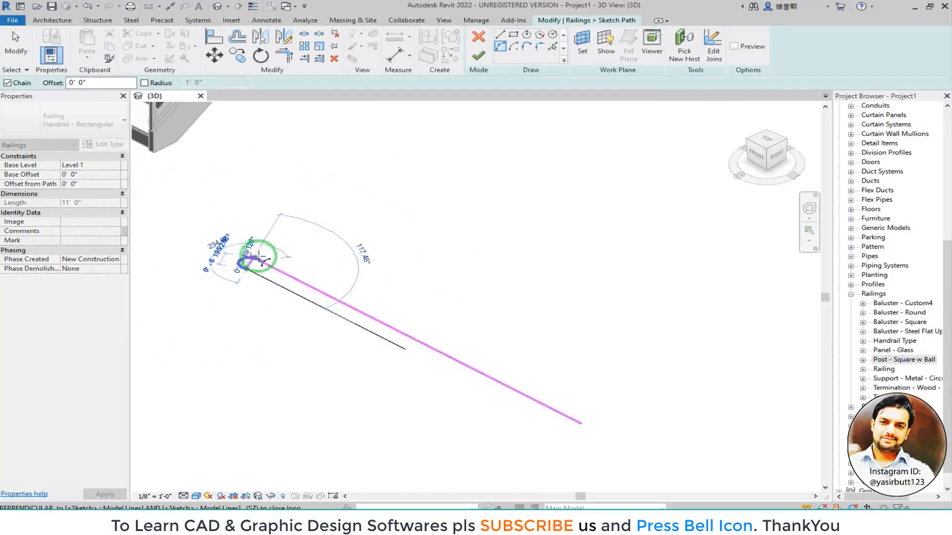
left_click(475, 58)
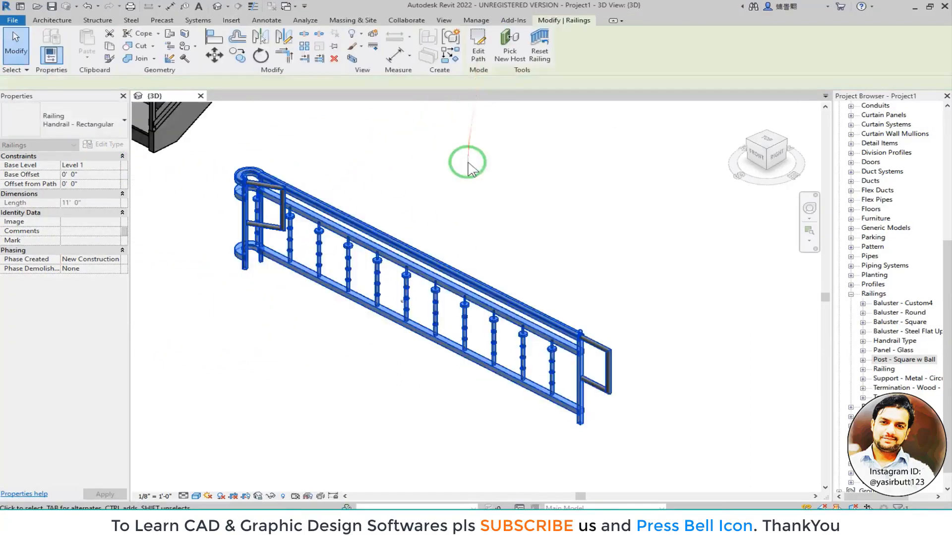
Inspect the curved end of the freestanding railing, including its rails, end post and top rail extension
scroll(271, 208, "up", 2)
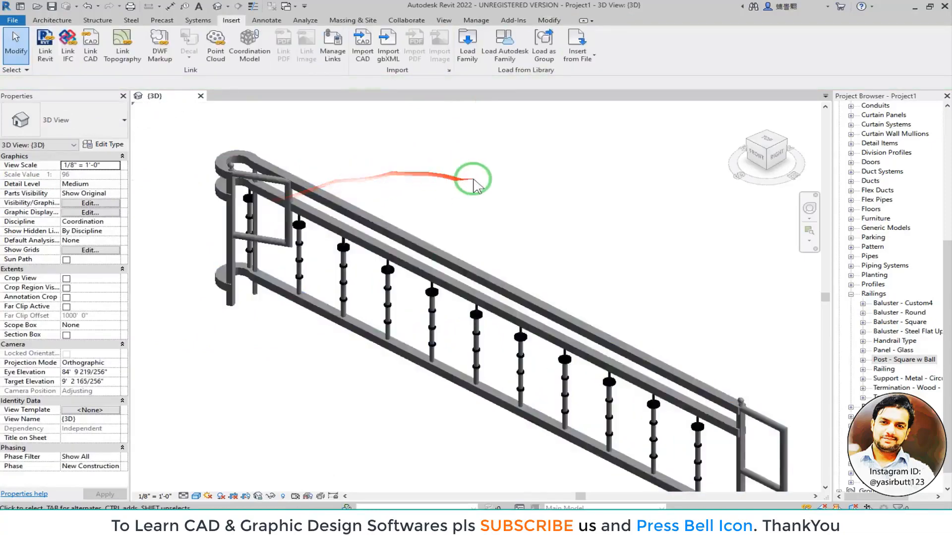
middle_click_drag(487, 192, 498, 120)
scroll(322, 163, "up", 2)
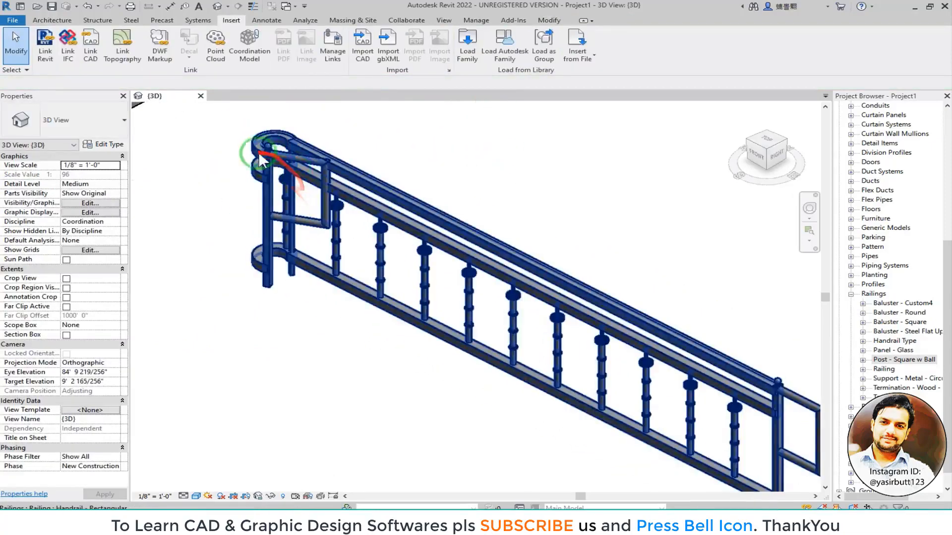
scroll(293, 132, "up", 3)
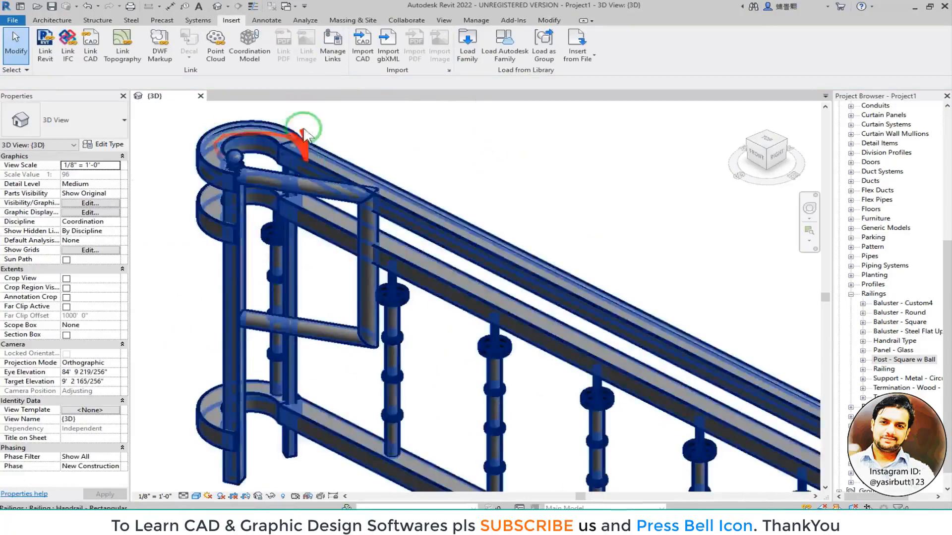
scroll(436, 230, "down", 3)
middle_click_drag(475, 275, 476, 277)
scroll(476, 277, "down", 4)
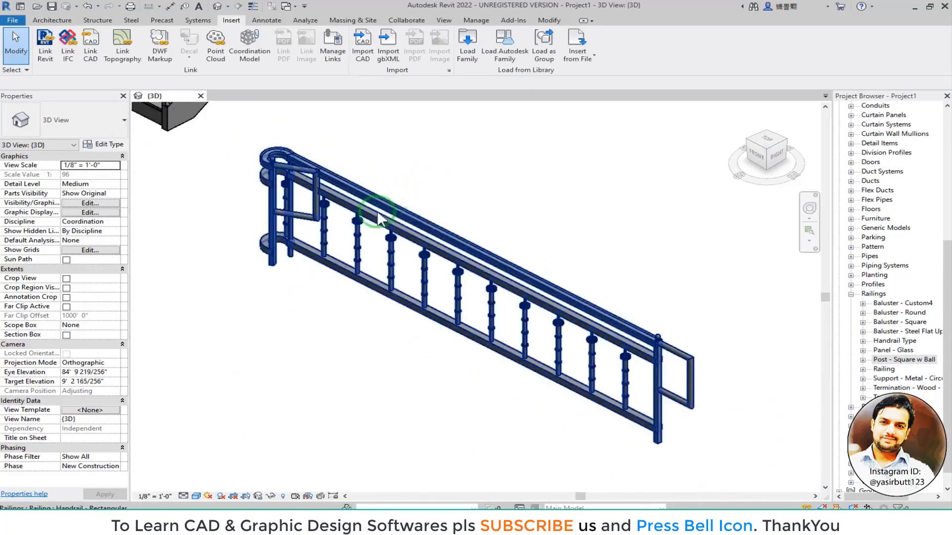
Review the extended handrails across the whole model, including the stair, the porch and the building's roof railings
scroll(382, 216, "down", 3)
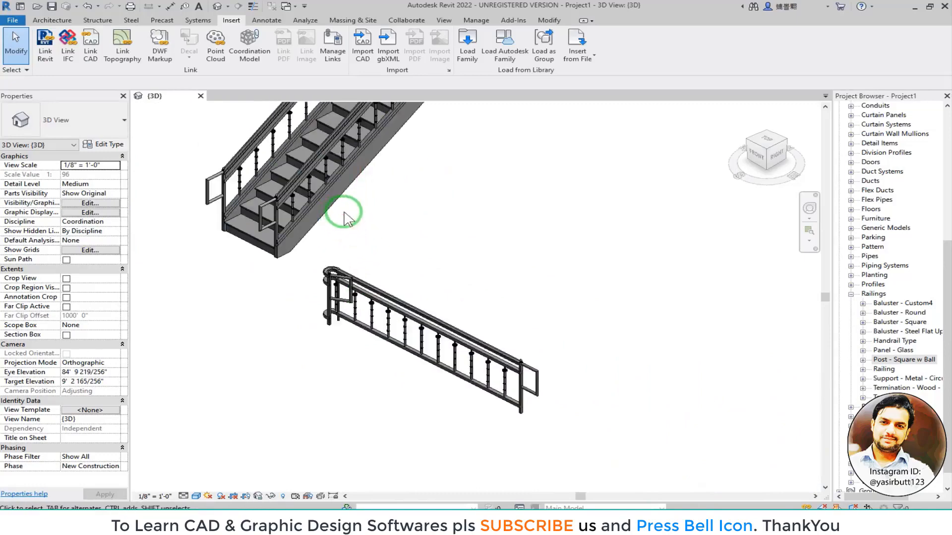
scroll(344, 213, "down", 1)
middle_click_drag(347, 193, 351, 342)
scroll(335, 273, "down", 2)
middle_click_drag(335, 242, 475, 314)
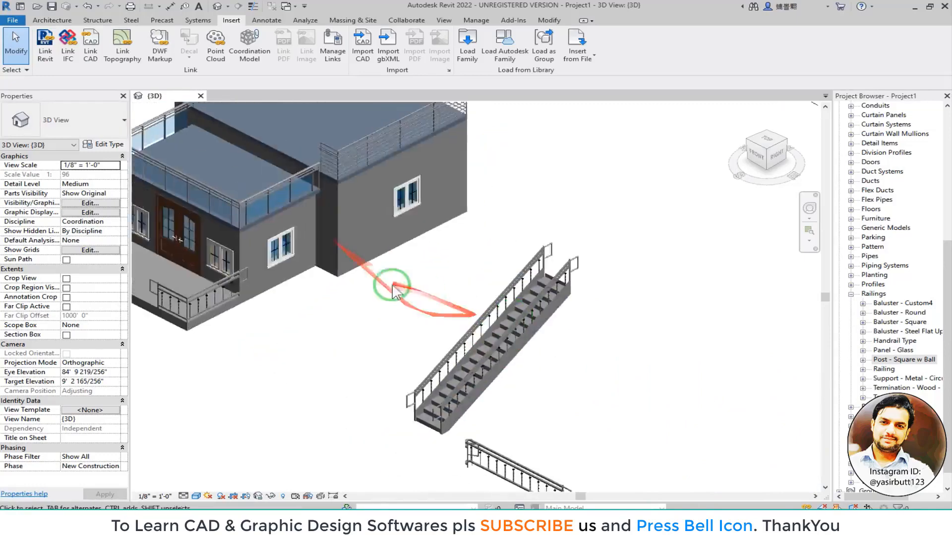
scroll(426, 298, "down", 1)
middle_click_drag(330, 315, 403, 292)
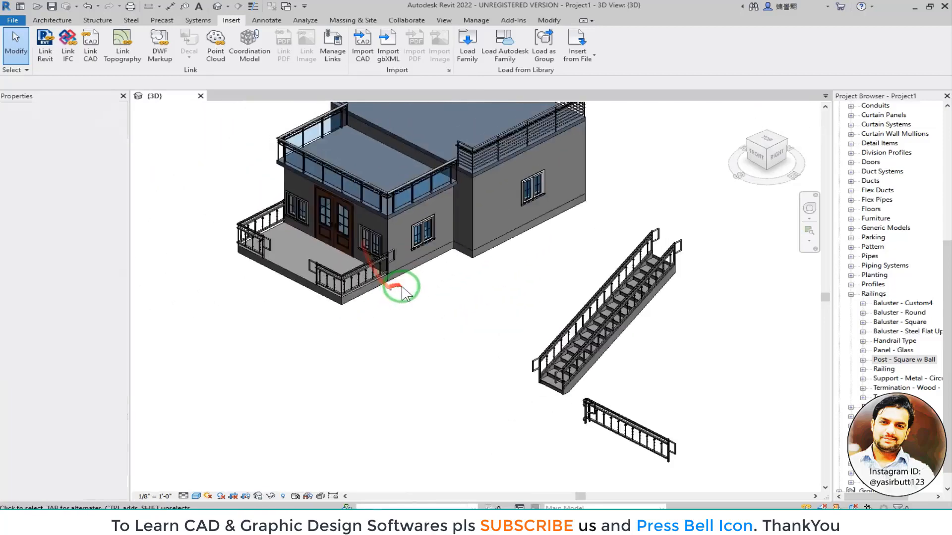
middle_click_drag(500, 287, 478, 342)
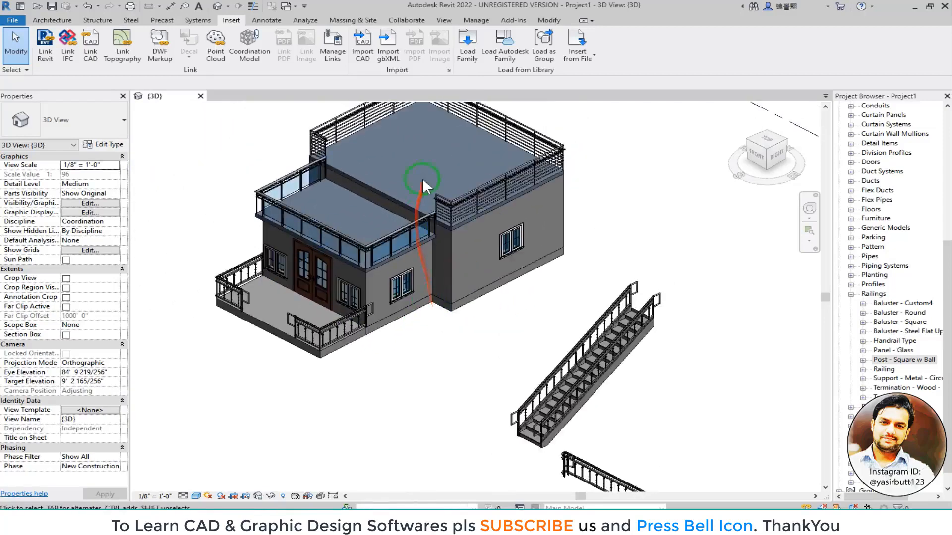
middle_click_drag(344, 235, 338, 278, "shift")
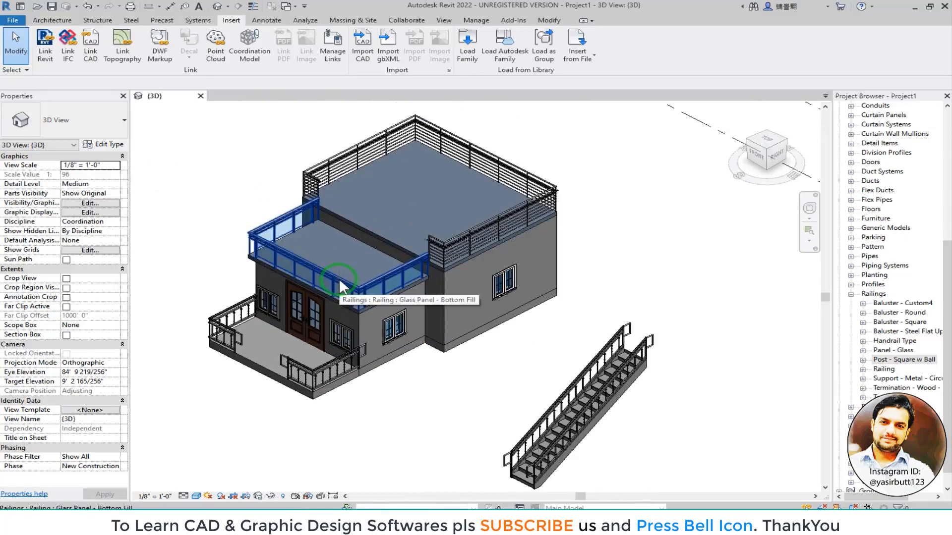
middle_click_drag(406, 358, 352, 277)
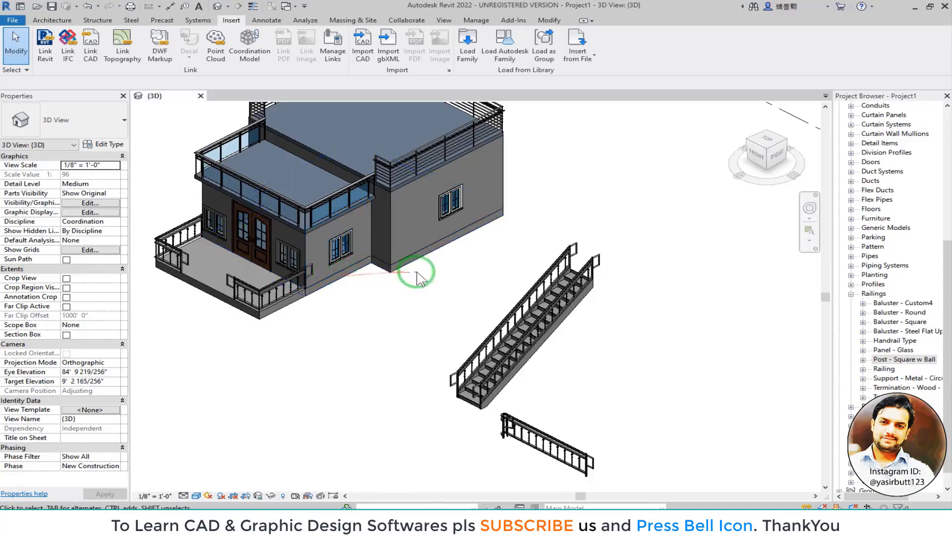
middle_click_drag(416, 272, 347, 270)
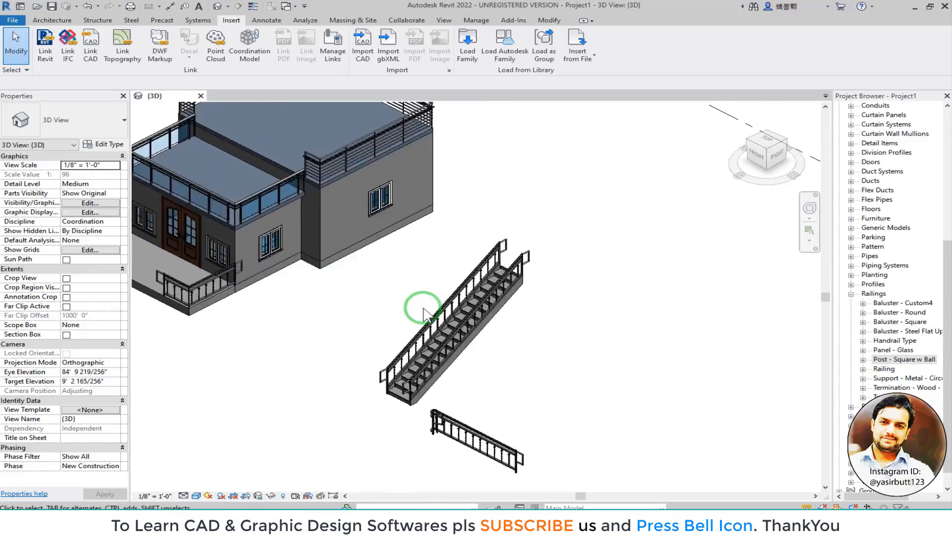